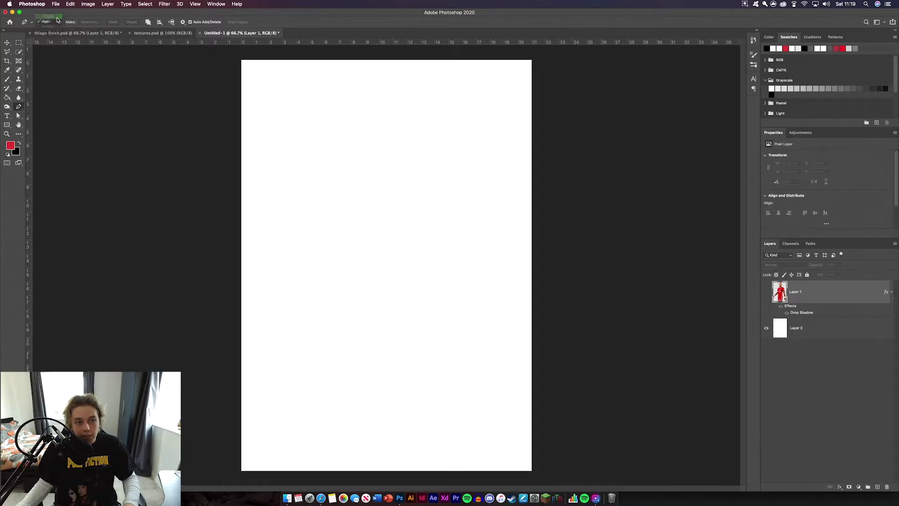
Draw a white-filled triangle with the Pen tool in Shape mode, spanning the canvas's two top corners and a point partway down its left edge
left_click(56, 18)
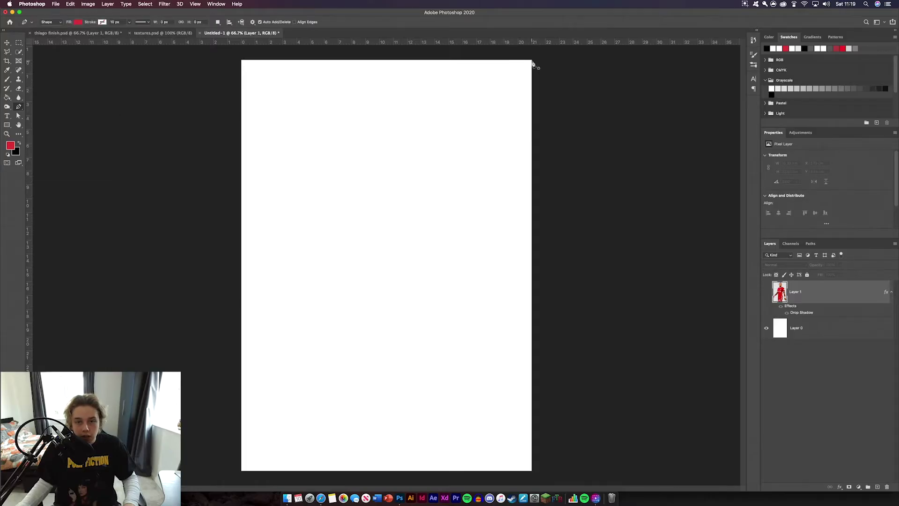
left_click(532, 61)
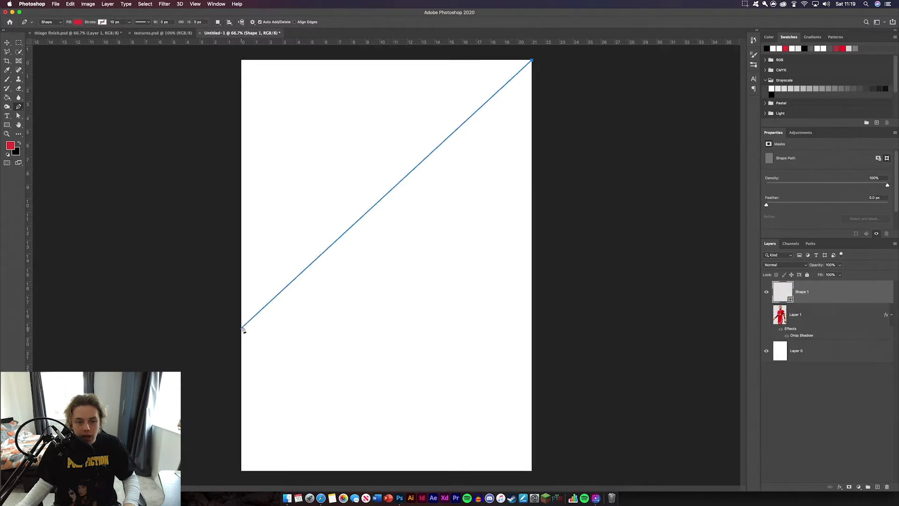
left_click(242, 297)
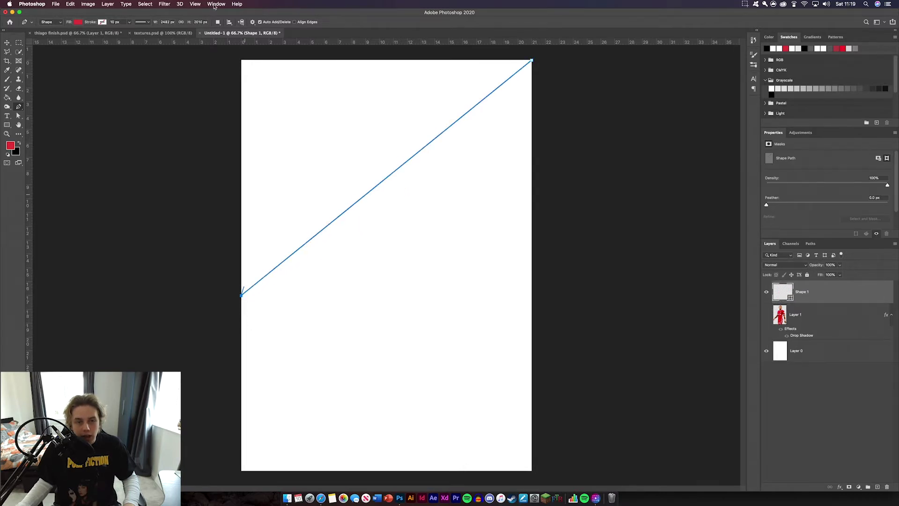
left_click(242, 61)
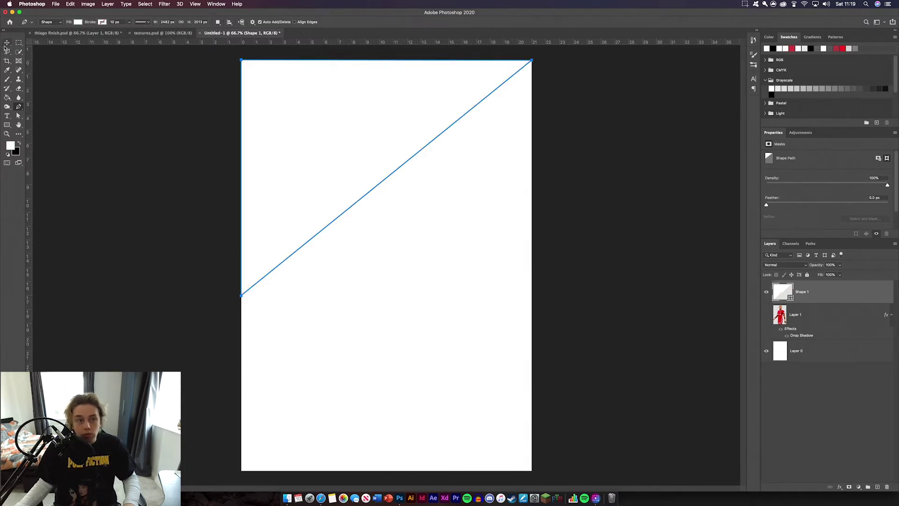
left_click(6, 44)
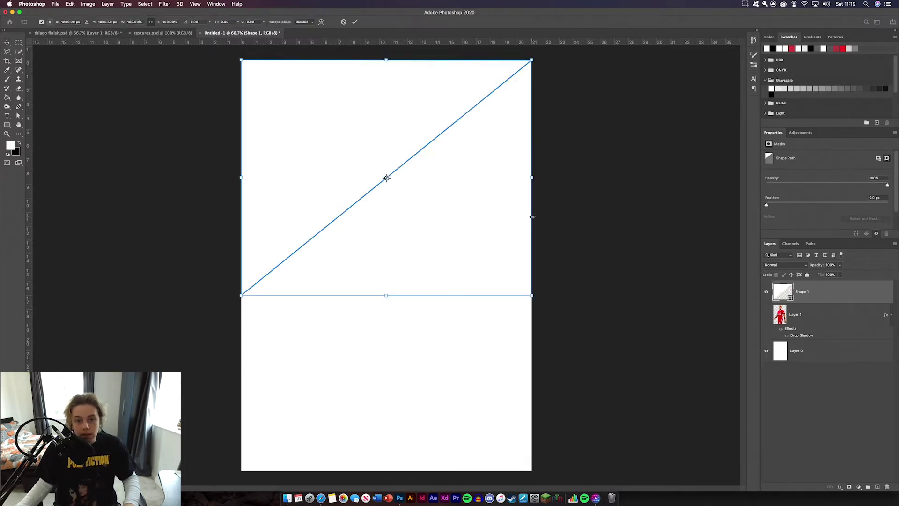
Fill the background layer, Layer 0, with the red swatch using the Paint Bucket
left_click(423, 229)
left_click(7, 97)
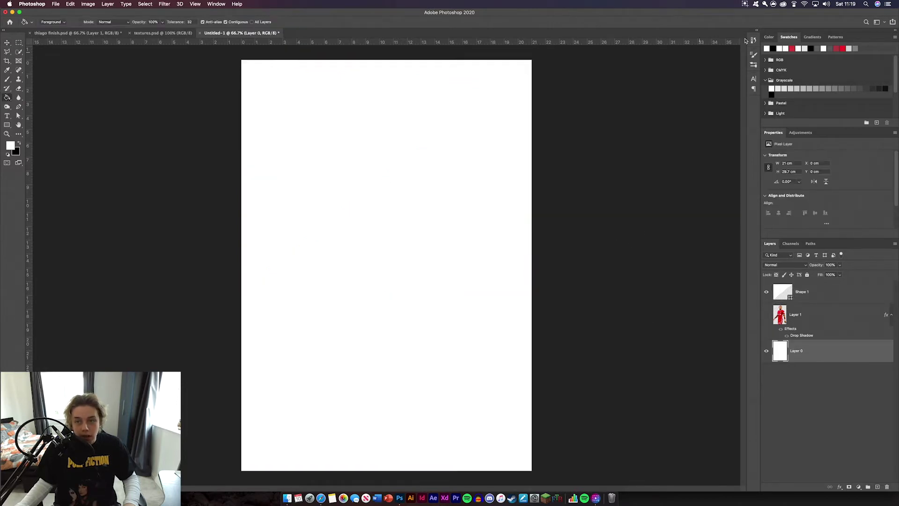
left_click(843, 48)
left_click(415, 330)
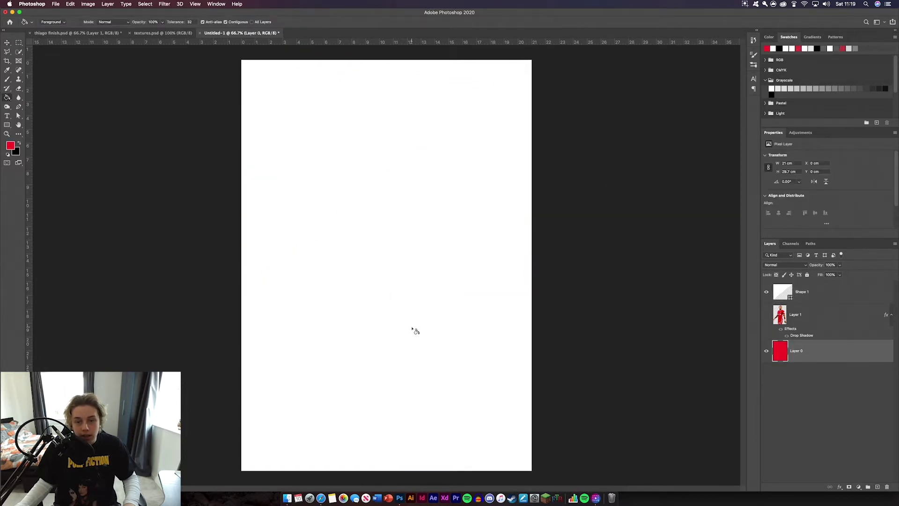
Enlarge the white triangle slightly so it extends just past the canvas's top and right edges
key("v")
left_click(576, 222)
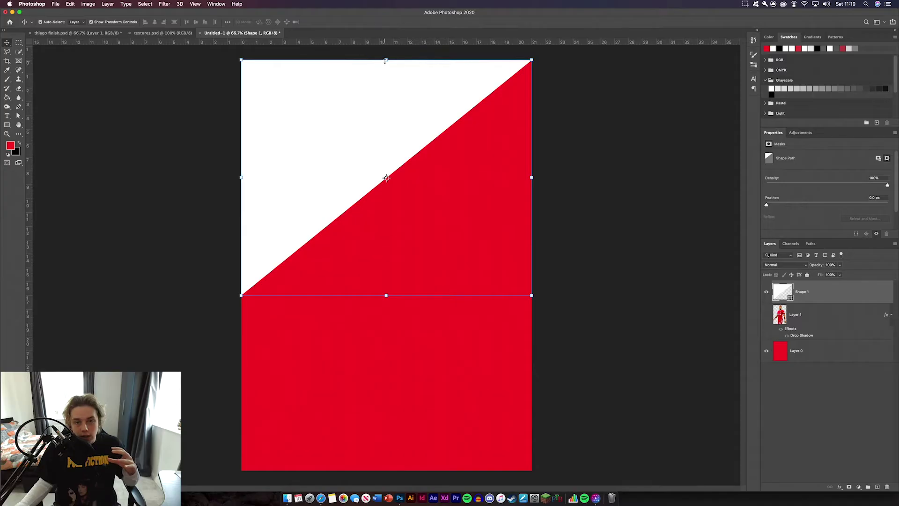
left_click(636, 156)
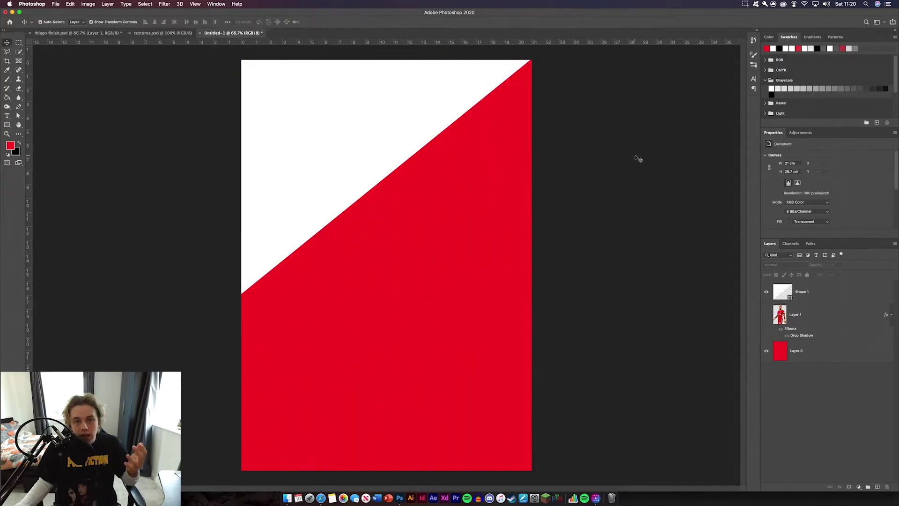
left_click_drag(384, 147, 385, 149)
left_click(638, 182)
left_click(409, 129)
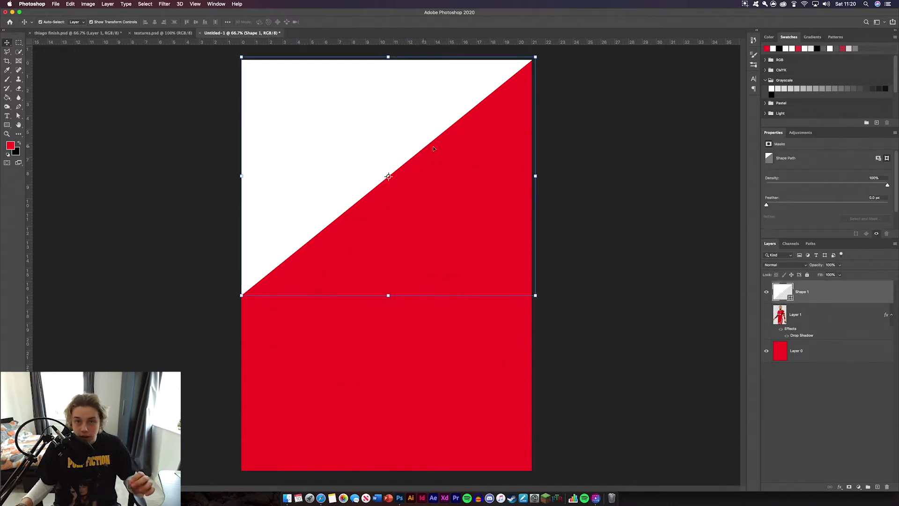
Add a Drop Shadow effect to the white triangle's layer, Shape 1
double_click(817, 292)
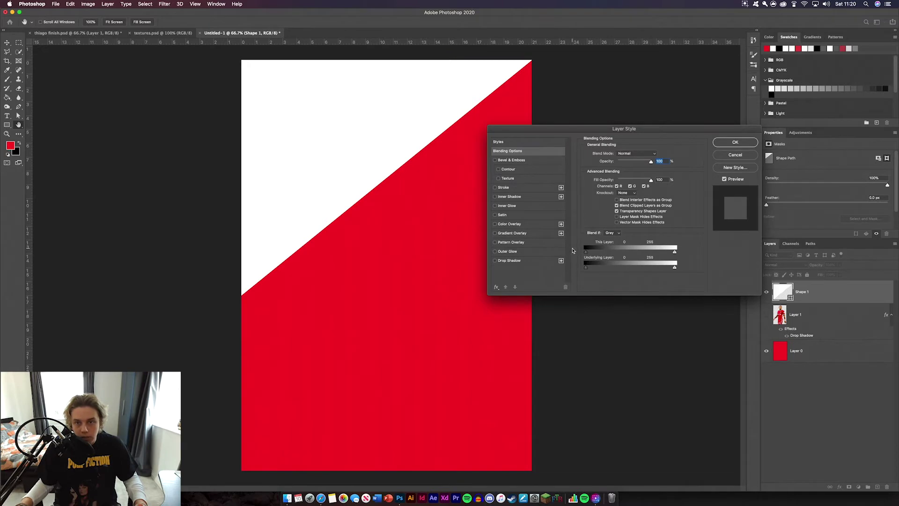
left_click(537, 265)
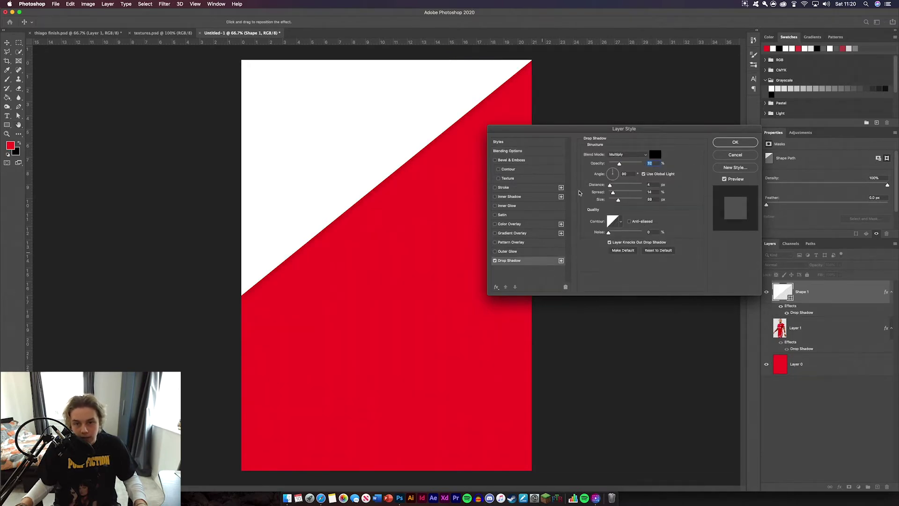
left_click_drag(620, 129, 706, 117)
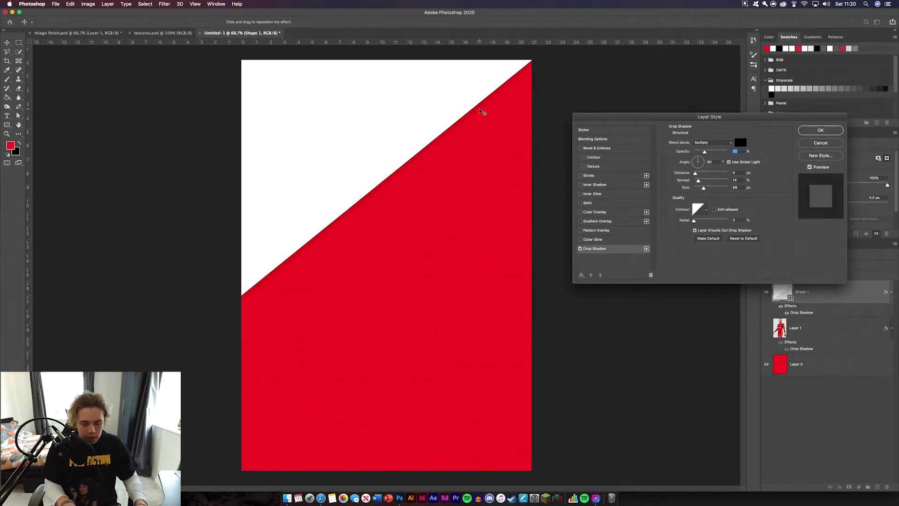
key("super+plus")
left_click_drag(407, 168, 424, 242)
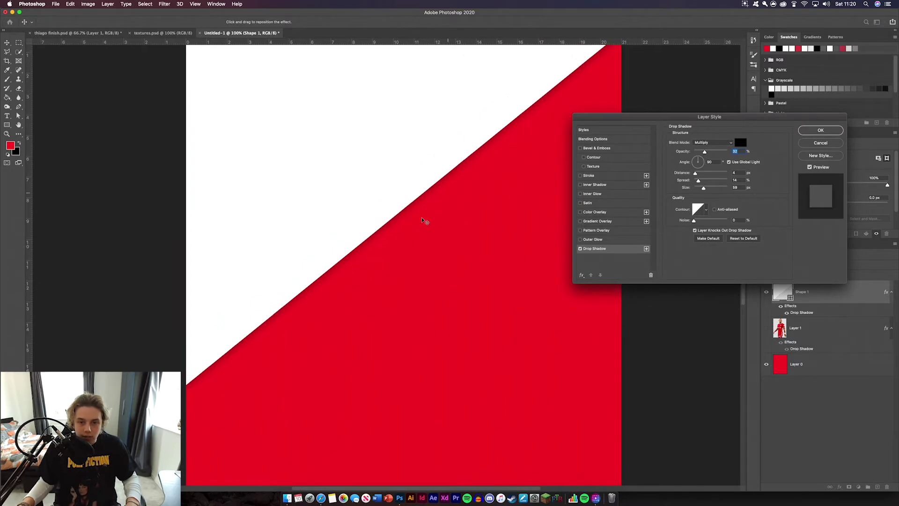
Strengthen the triangle's drop shadow by raising opacity and spread, with distance 5 px, size 87 px and angle -37°
left_click_drag(699, 182, 700, 147)
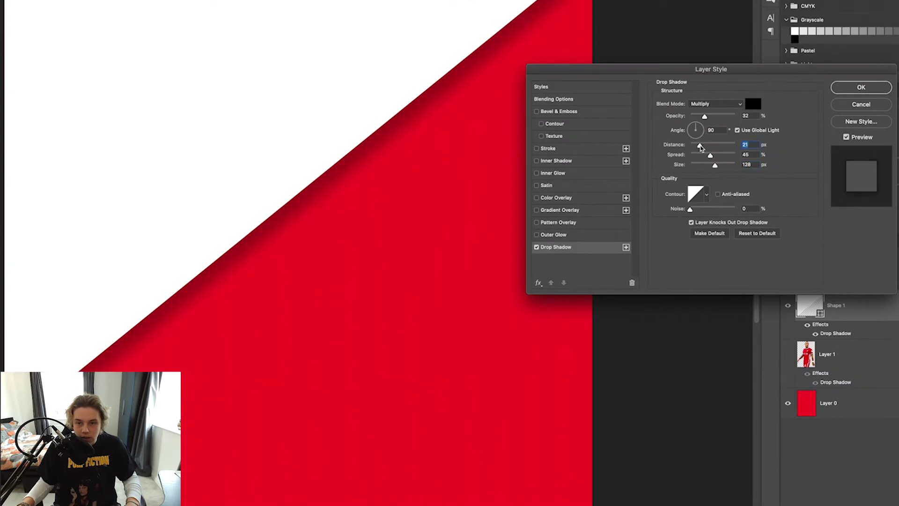
left_click_drag(704, 116, 707, 189)
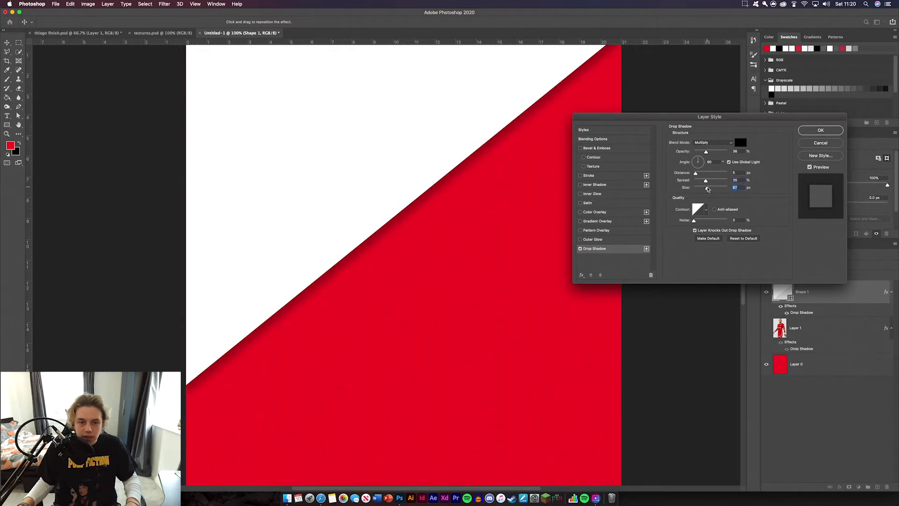
left_click_drag(701, 157, 704, 169)
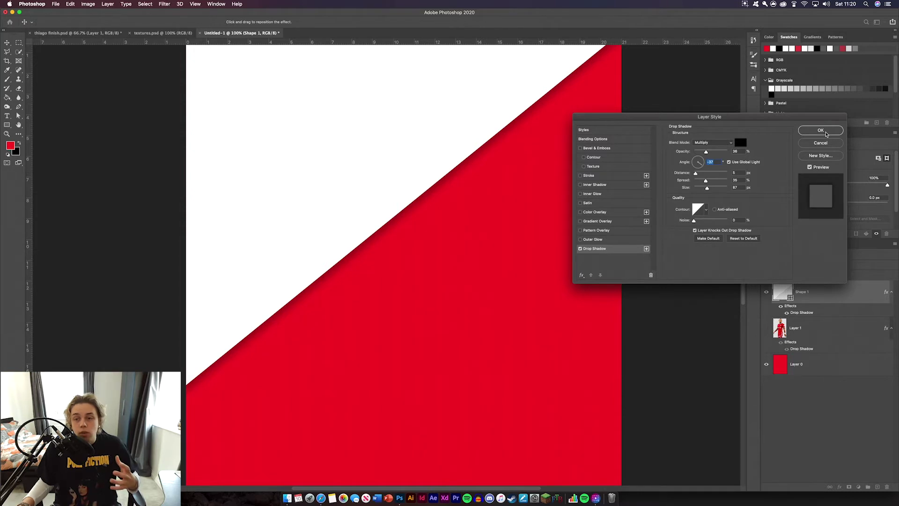
left_click(840, 132)
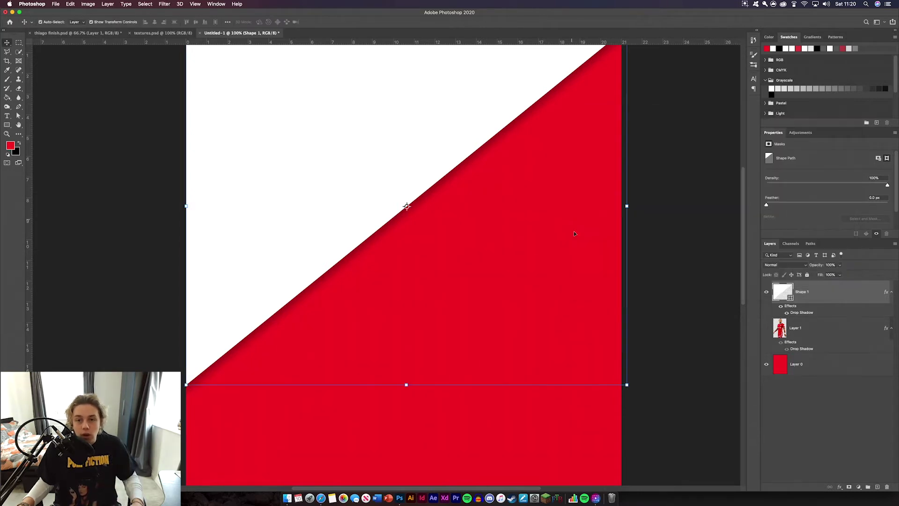
Show the hidden player cutout, Layer 1, and place its layer above the white Shape 1 layer
key("super+minus")
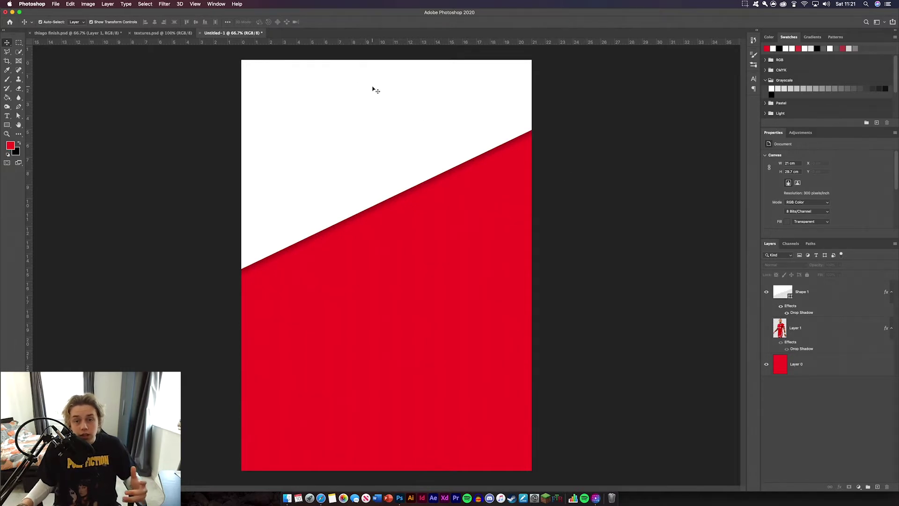
left_click(767, 329)
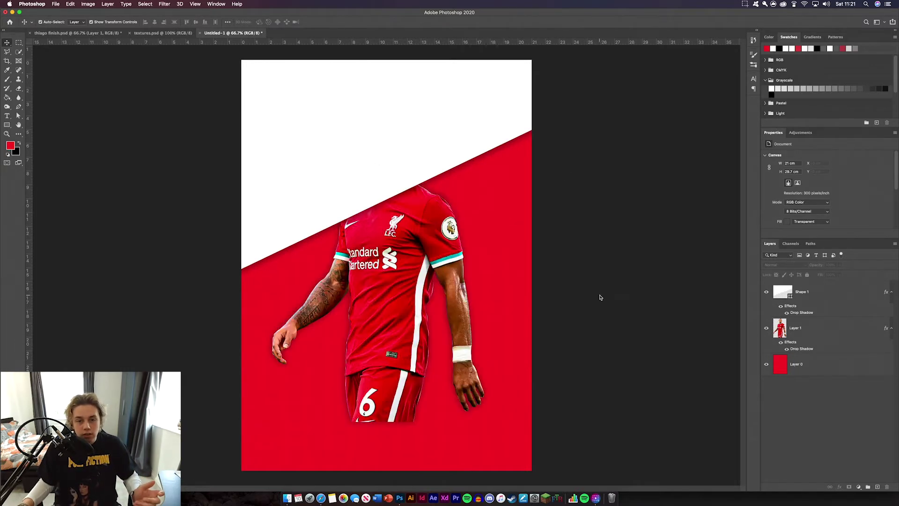
left_click_drag(813, 328, 798, 290)
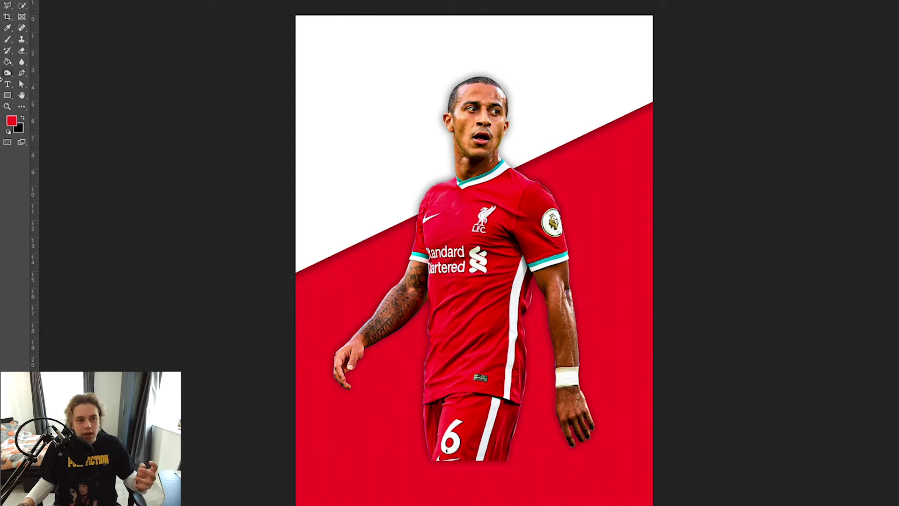
Add the text THIAGO above the player's head and set its colour to black
left_click(13, 85)
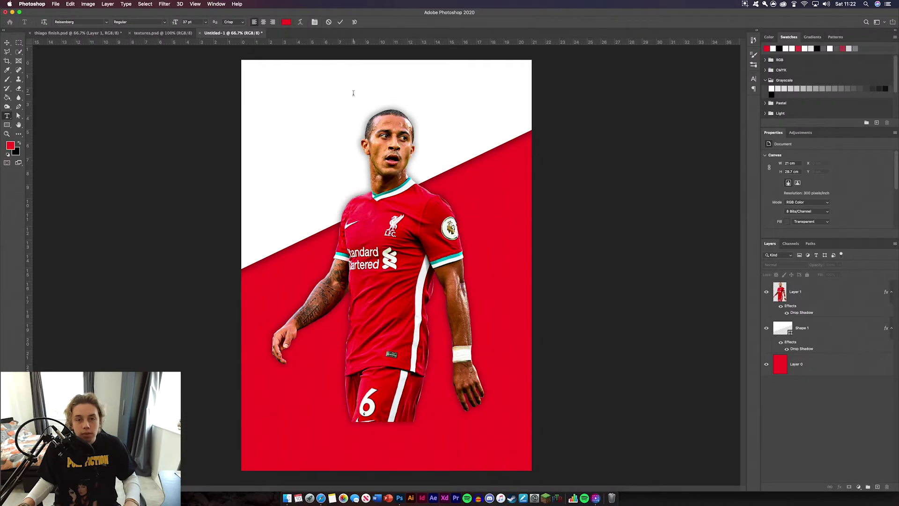
left_click(433, 58)
type("THIAGO")
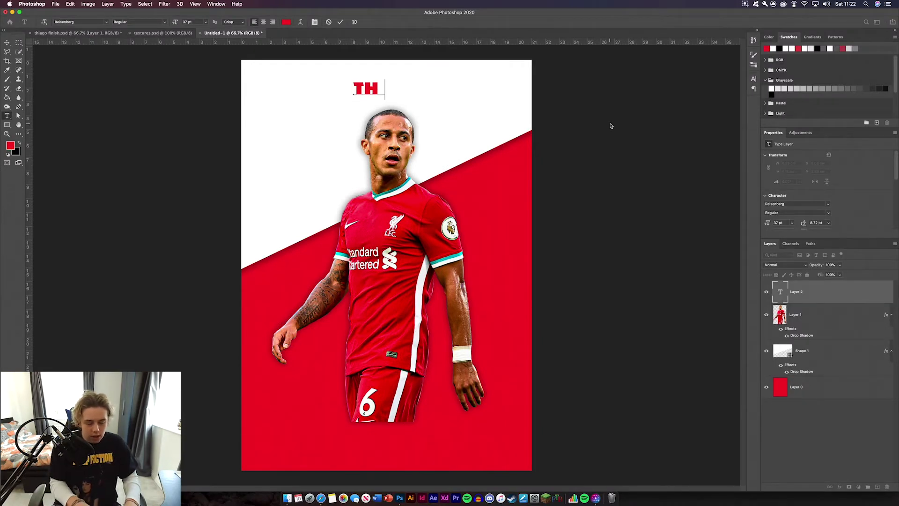
key("super+a")
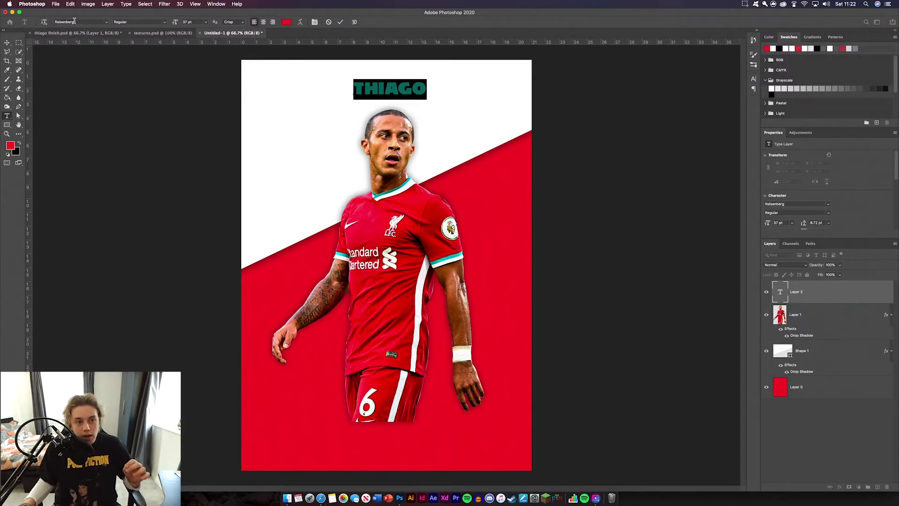
left_click(287, 23)
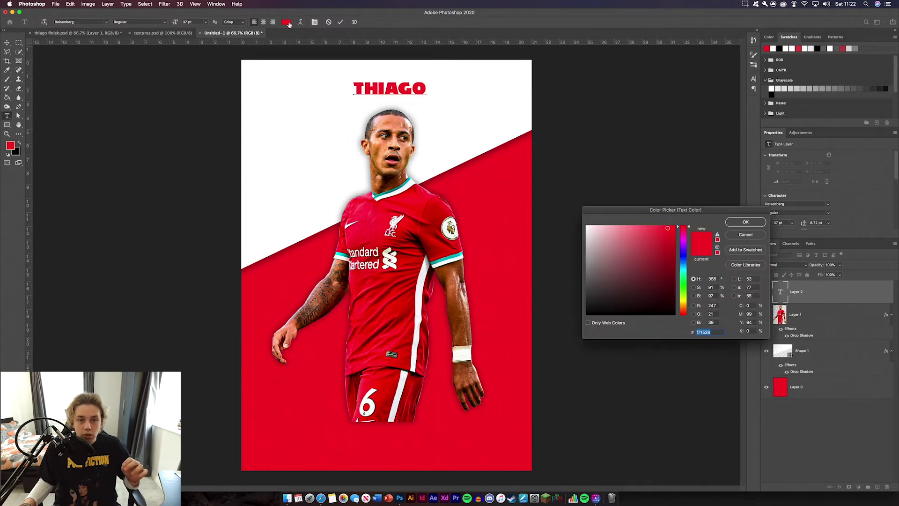
left_click_drag(602, 270, 580, 323)
left_click(745, 222)
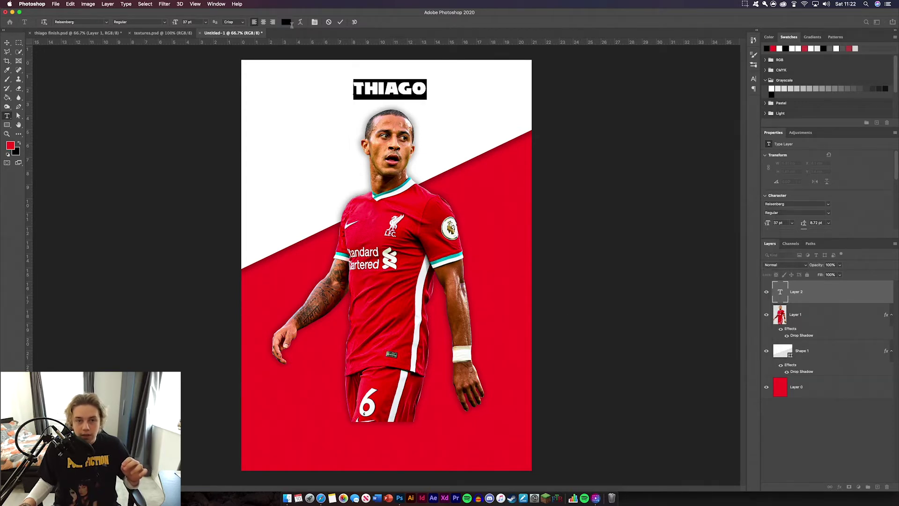
left_click(340, 22)
Enlarge the THIAGO text and reposition it across the white area above the player's head
key("v")
left_click_drag(425, 81, 531, 61)
left_click_drag(467, 80, 424, 82)
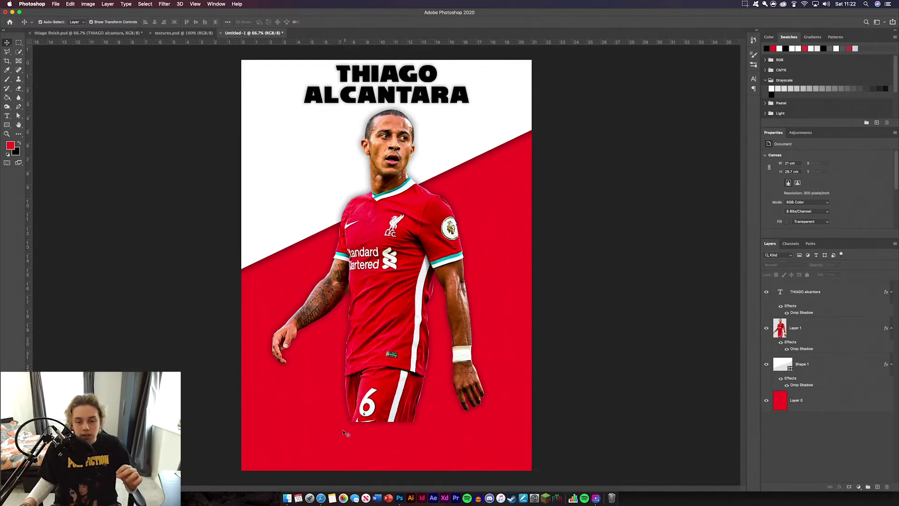
Add the text ACCURACY across the player's shorts, enlarge it and centre it near the poster's lower edge
left_click(8, 116)
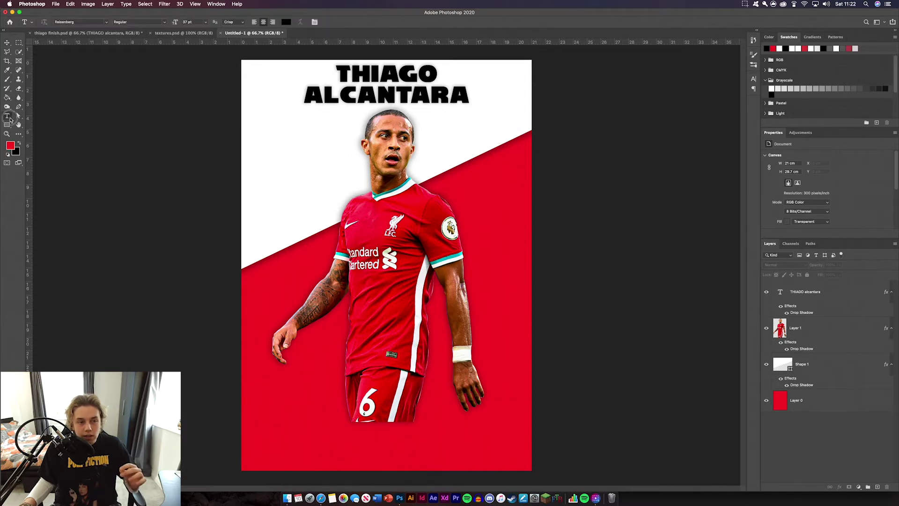
left_click(329, 398)
type("ACCURACY")
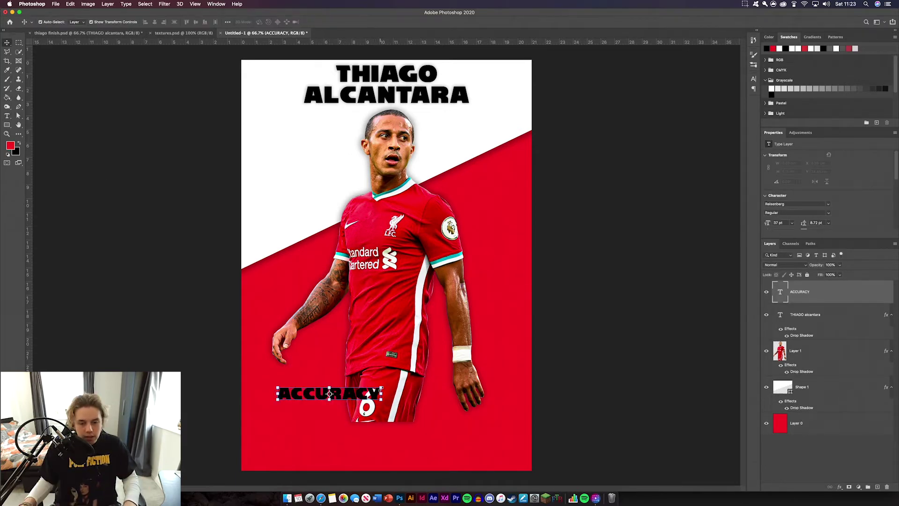
left_click_drag(381, 389, 472, 384)
left_click_drag(423, 408, 412, 412)
left_click(354, 21)
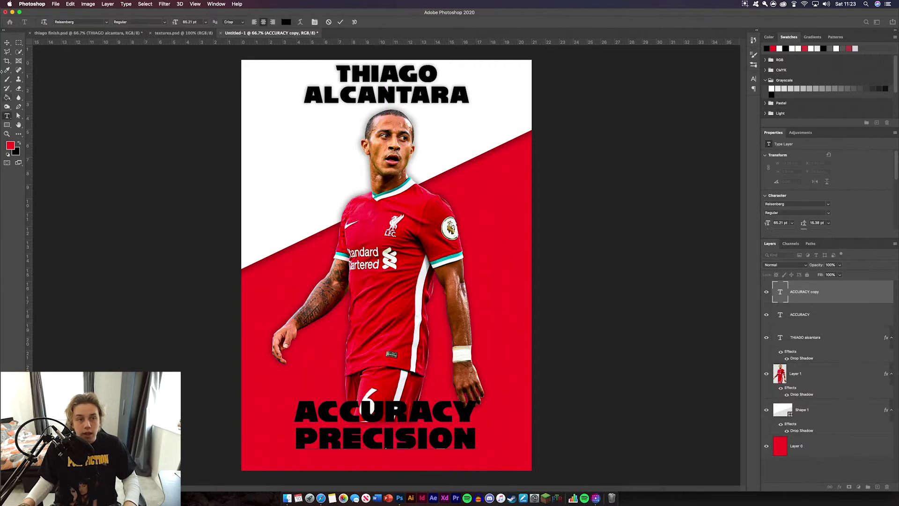
Finish the PRECISION text line, enlarge it to nearly the poster's width and place it beneath ACCURACY
left_click(341, 22)
key("v")
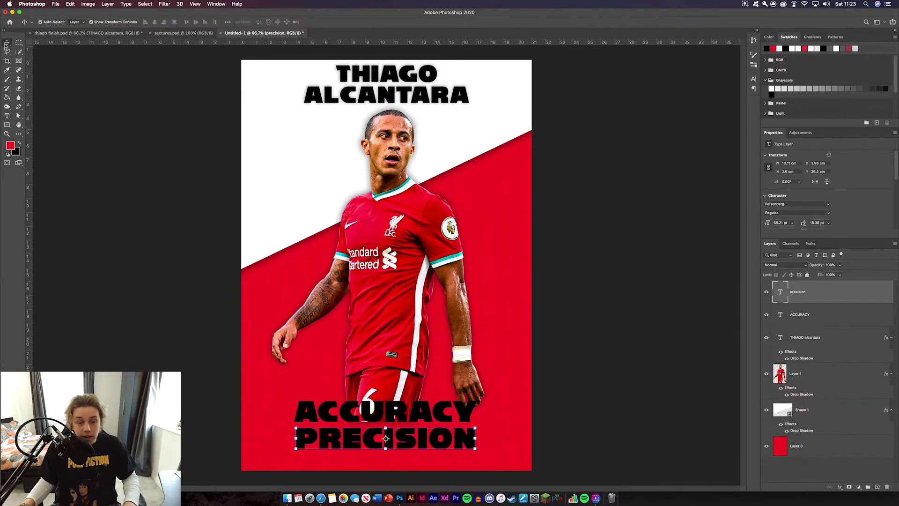
left_click_drag(480, 457, 539, 392)
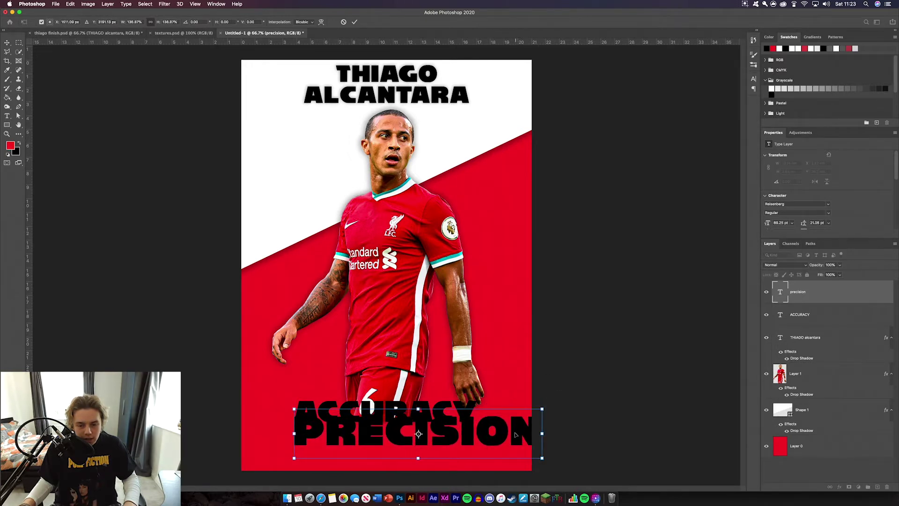
left_click_drag(516, 433, 482, 443)
left_click(354, 22)
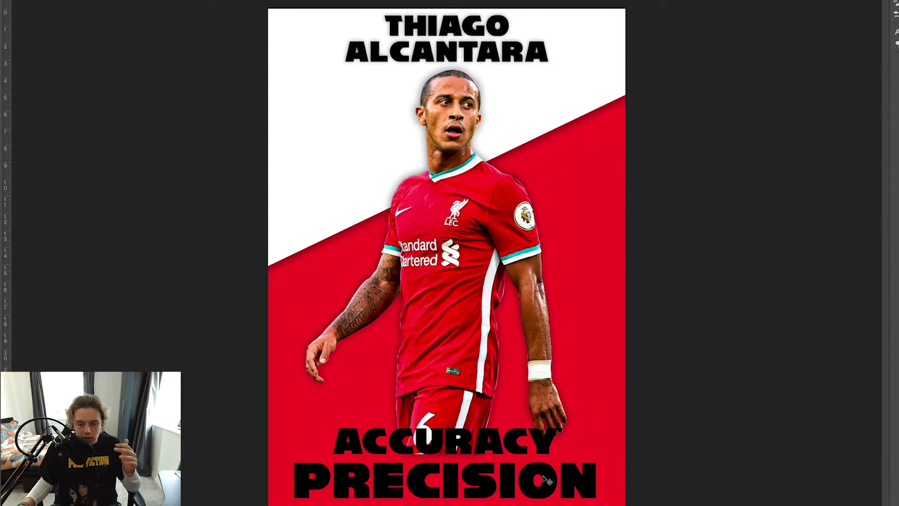
Group the THIAGO ALCANTARA, ACCURACY and PRECISION text layers together at the top of the layer stack
left_click(445, 480)
left_click(446, 26, "shift")
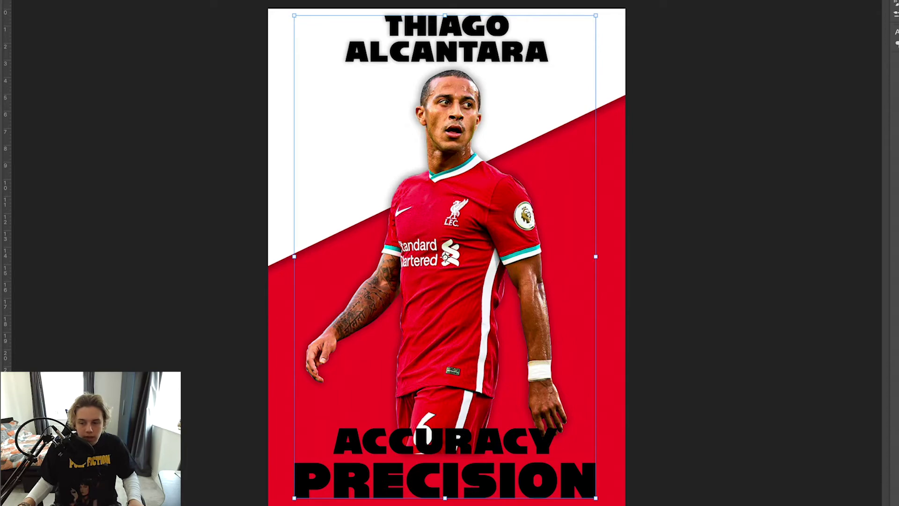
key("super+g")
left_click_drag(824, 322, 826, 284)
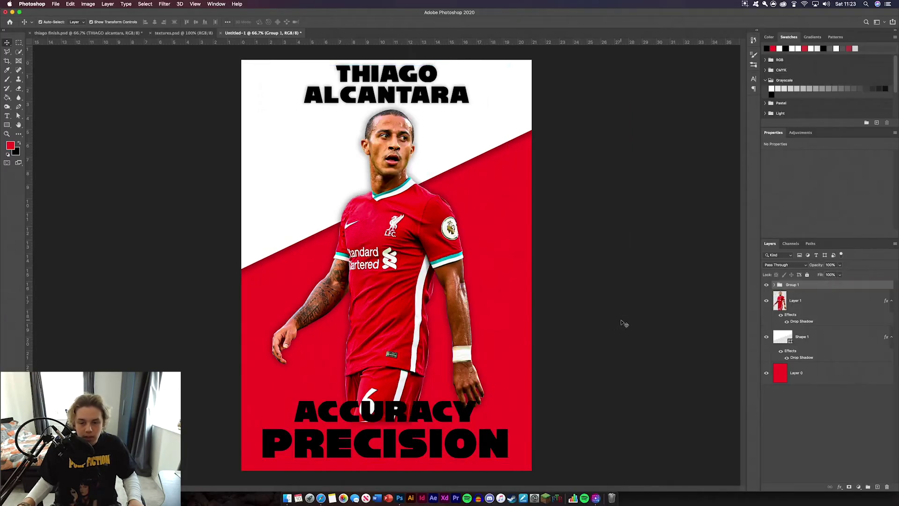
Add a drop shadow to the title text group with 21% opacity and an angle of 82°
left_click(624, 323)
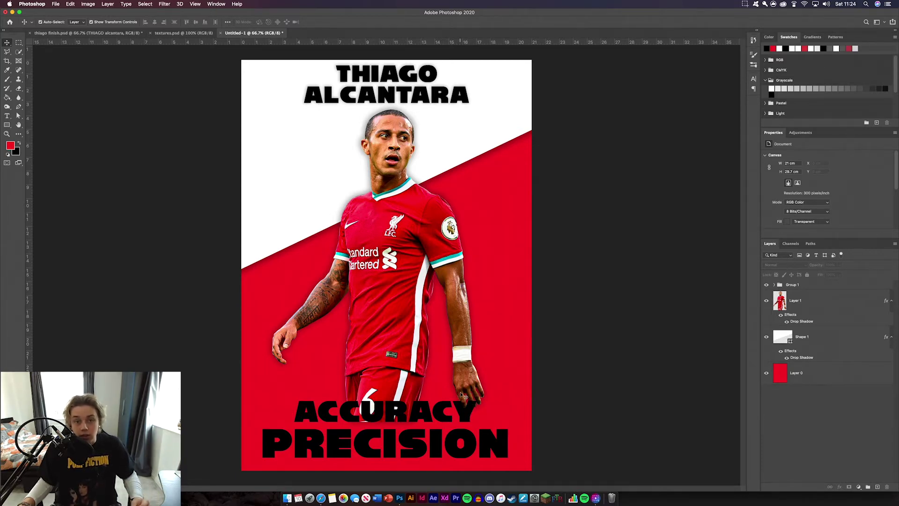
double_click(812, 285)
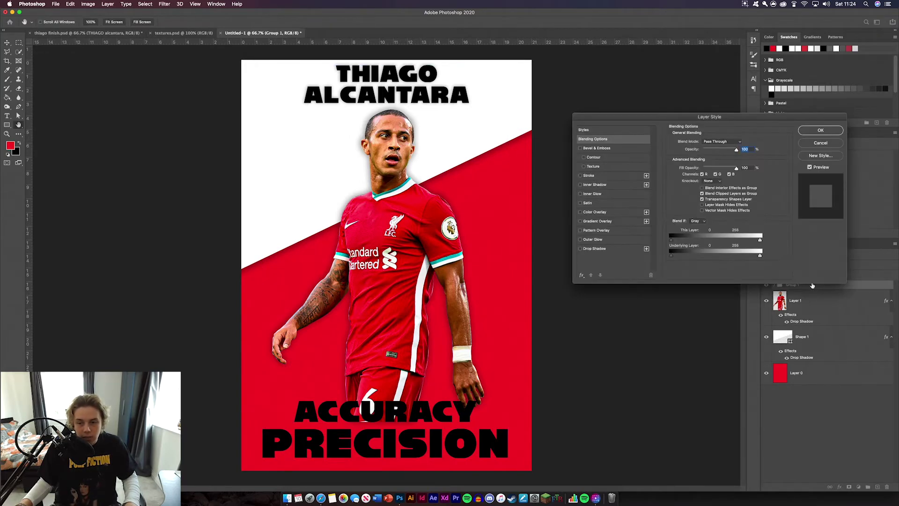
left_click(628, 249)
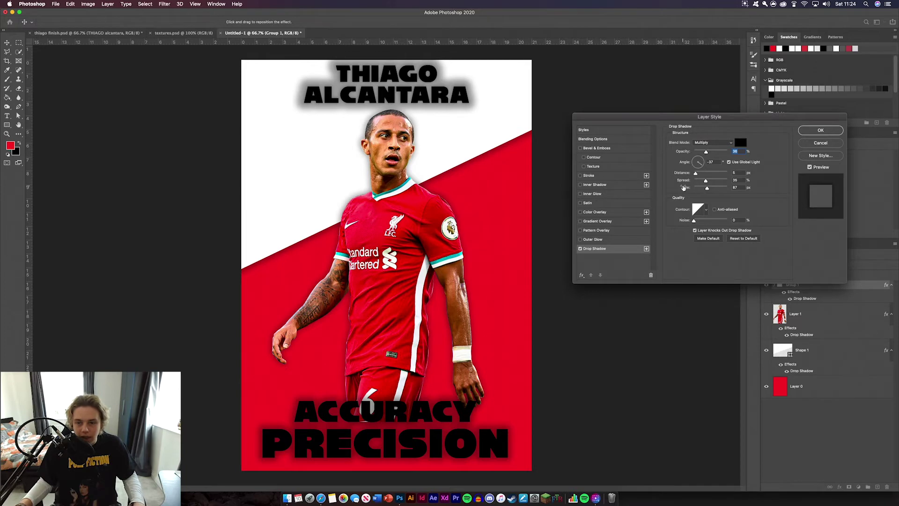
left_click_drag(706, 181, 701, 153)
left_click(698, 156)
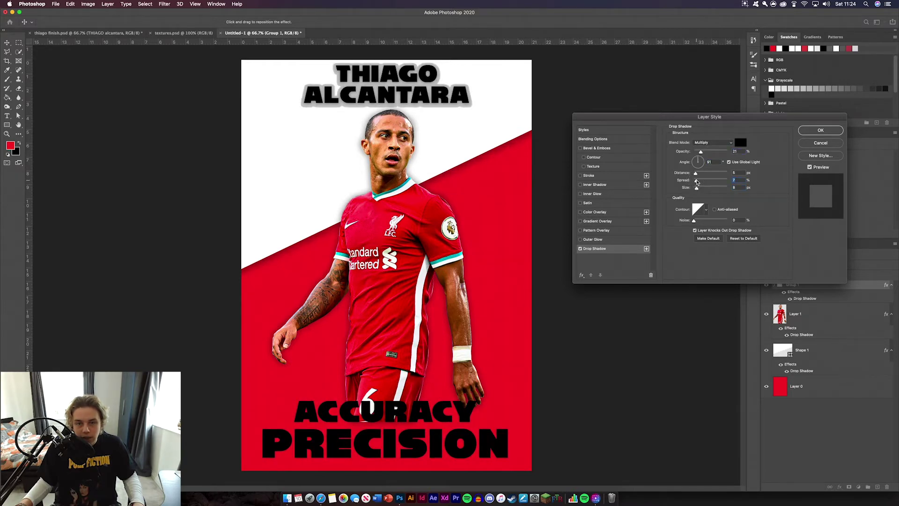
Soften the text group's drop shadow by setting distance 0 px, spread 2% and size 21 px, and apply it
left_click_drag(696, 188, 692, 189)
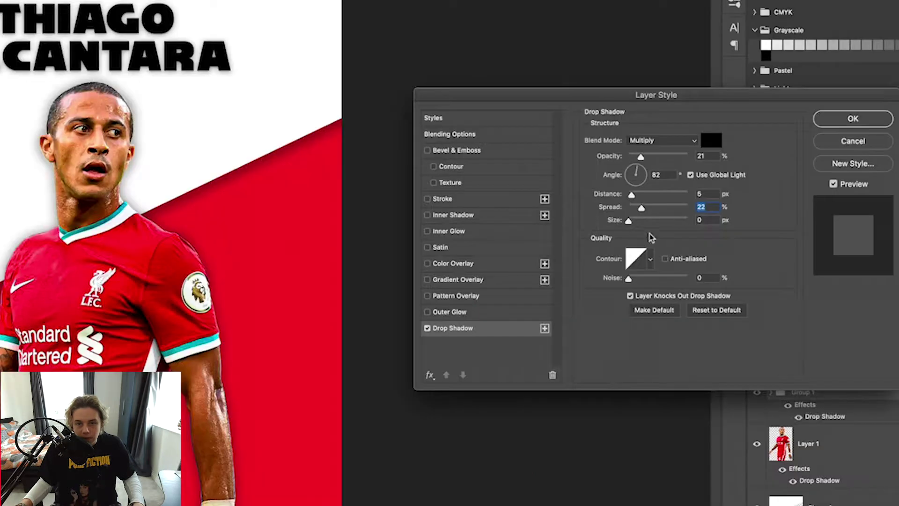
left_click_drag(632, 194, 641, 198)
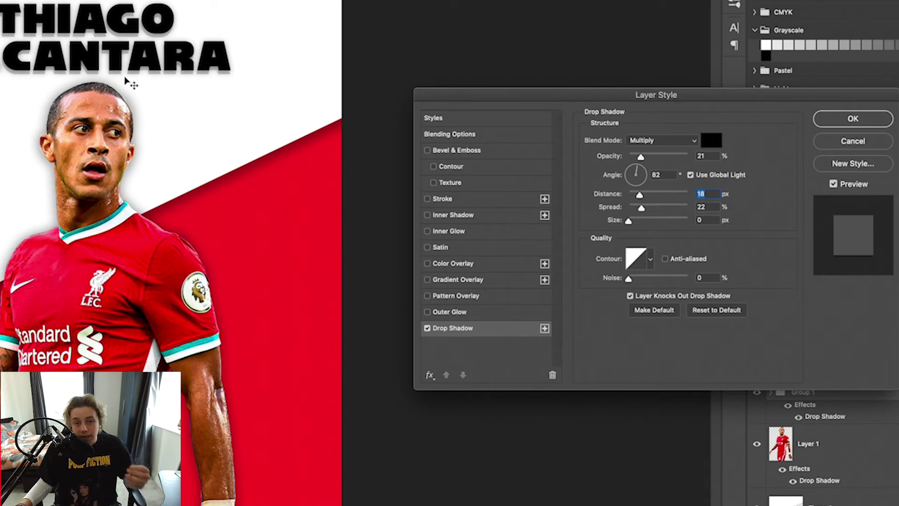
left_click_drag(643, 212, 639, 209)
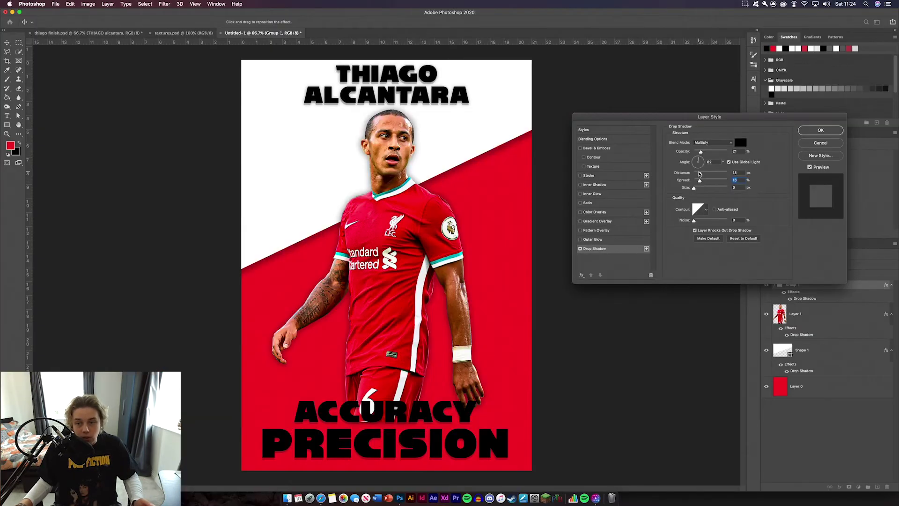
left_click_drag(695, 187, 687, 184)
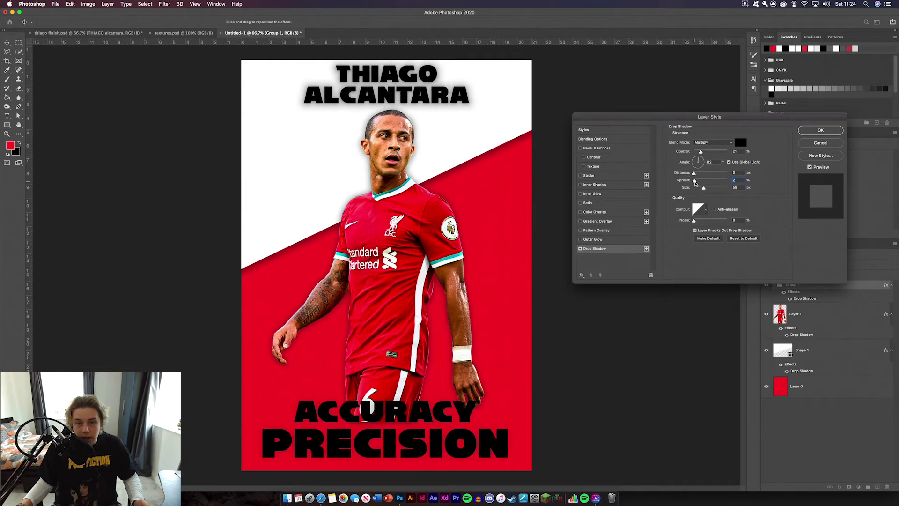
left_click_drag(703, 187, 699, 188)
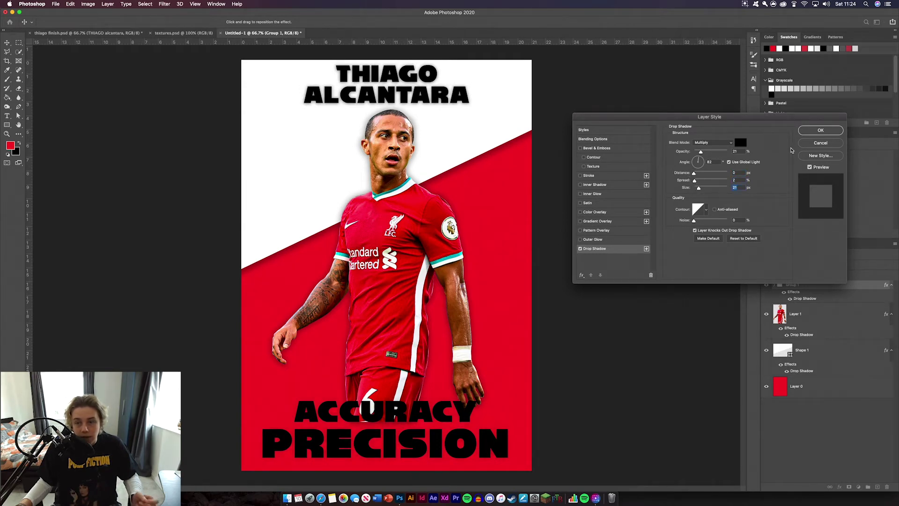
left_click(821, 131)
left_click(603, 260)
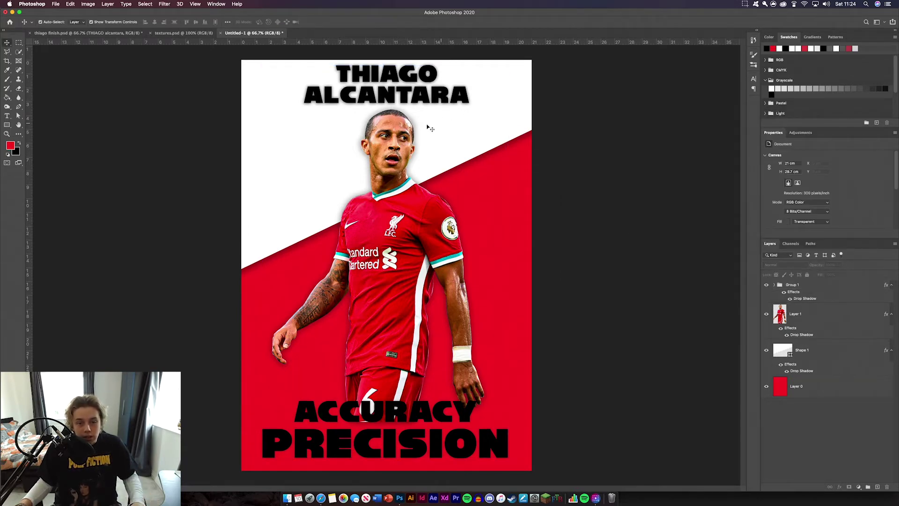
left_click_drag(412, 254, 410, 249)
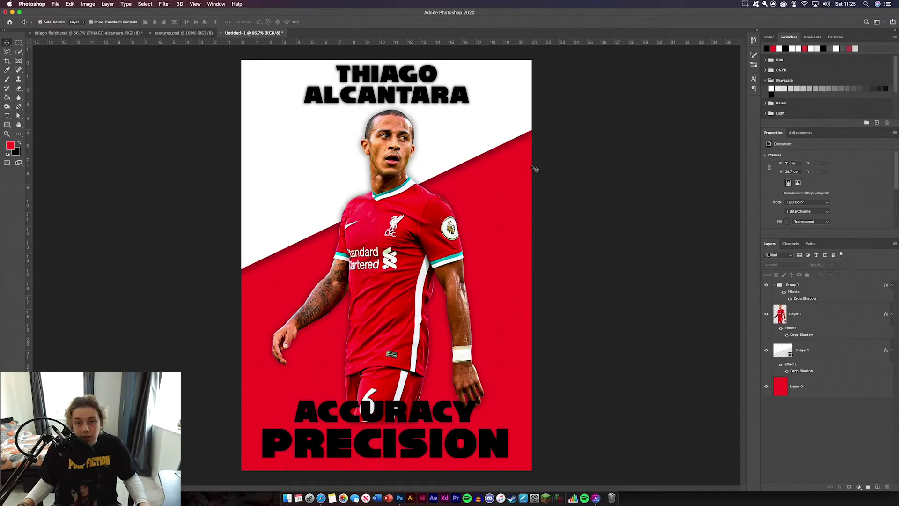
Draw a black square about 400 px wide beside the player's head and rotate it 45° into a diamond
left_click(7, 124)
left_click(78, 22)
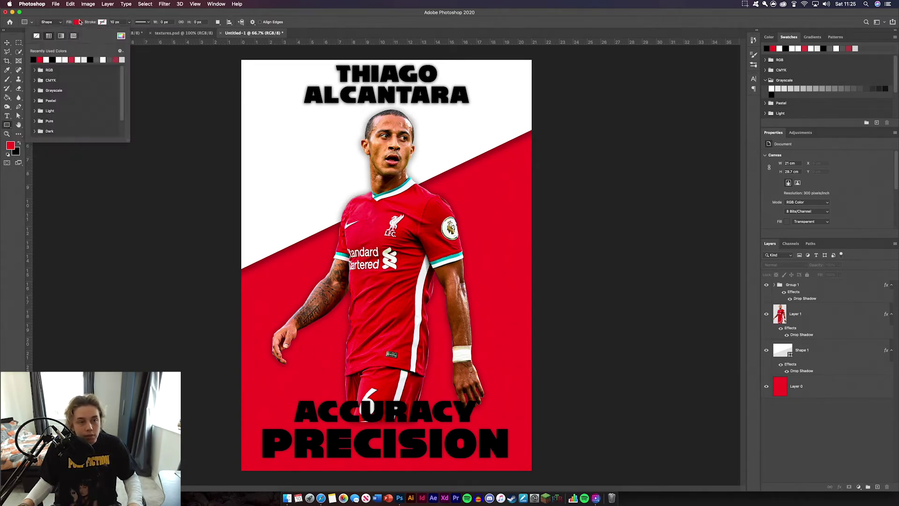
left_click(35, 56)
left_click_drag(453, 133, 500, 180)
key("v")
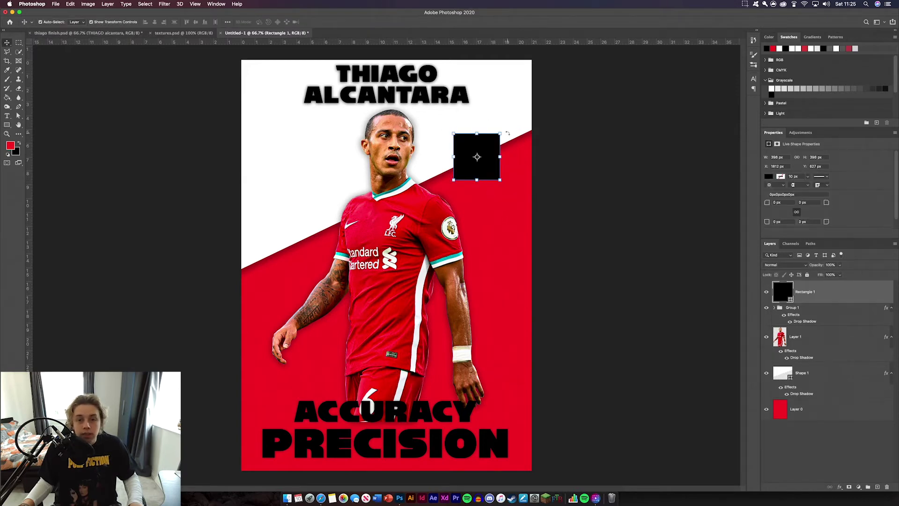
left_click(507, 126)
left_click_drag(507, 126, 482, 153)
left_click(354, 22)
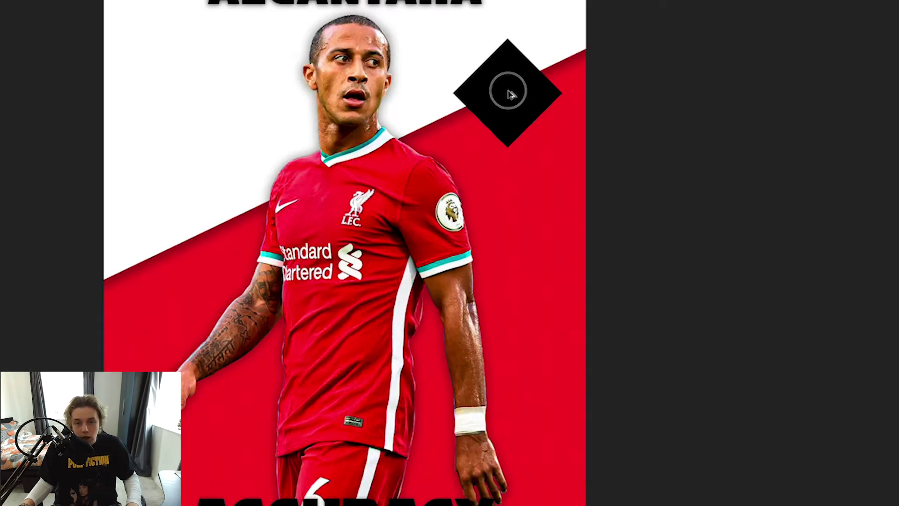
Duplicate the diamond below itself, shrink the copy slightly, and align the original vertically above it near the poster's edge
left_click_drag(511, 95, 510, 215)
key("ctrl+t")
left_click_drag(452, 160, 522, 172)
left_click_drag(551, 231, 574, 251)
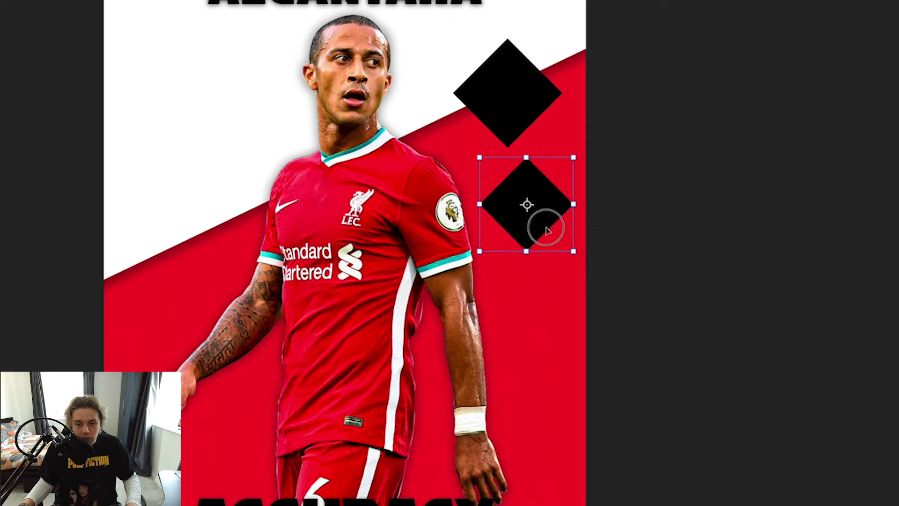
left_click_drag(511, 92, 541, 62)
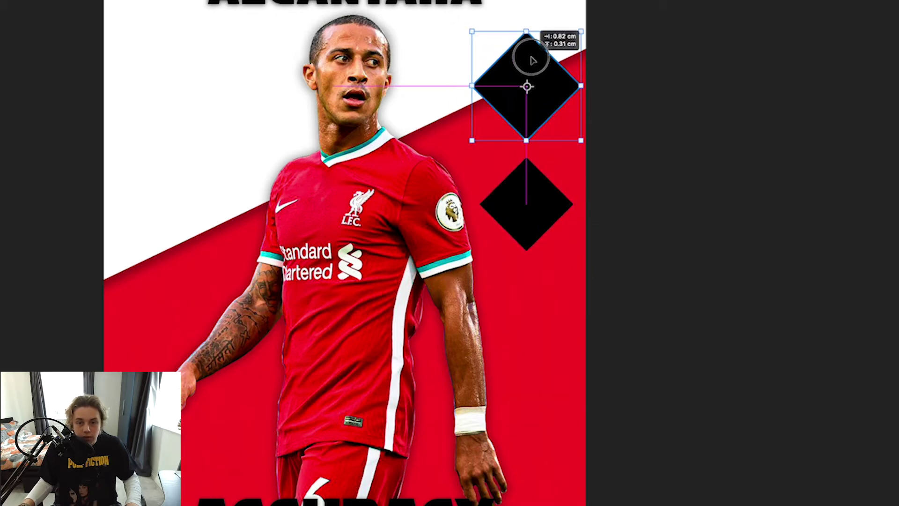
left_click(755, 135)
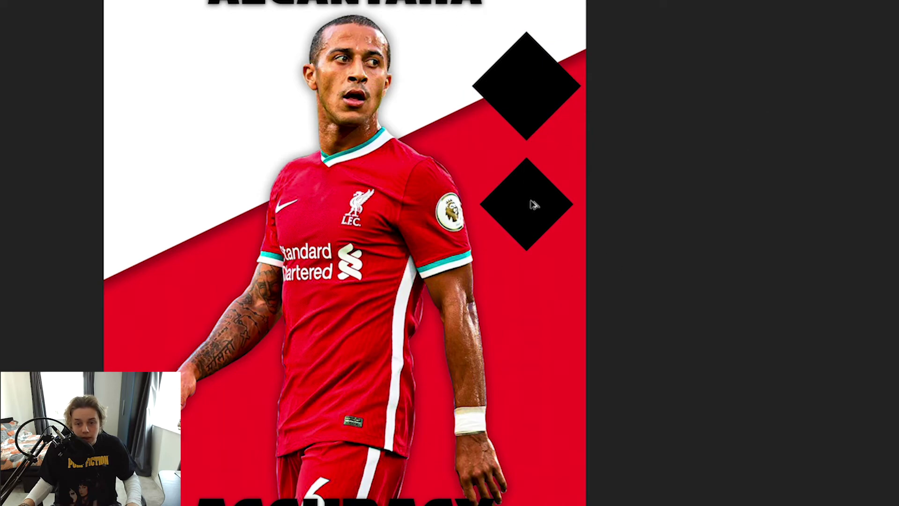
Add a third, much smaller diamond copy below the second and rotate the two lower squares to different angles
left_click_drag(533, 205, 532, 321)
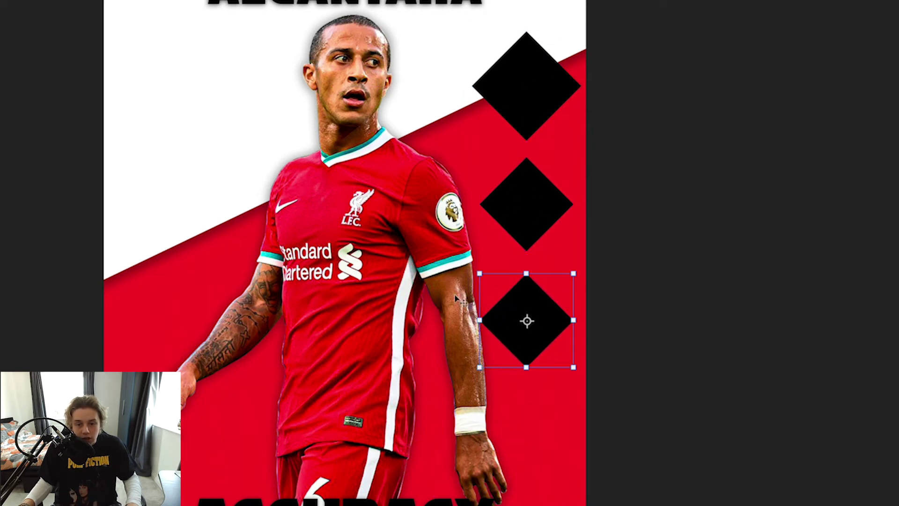
left_click_drag(573, 368, 539, 301)
left_click_drag(572, 256, 585, 287)
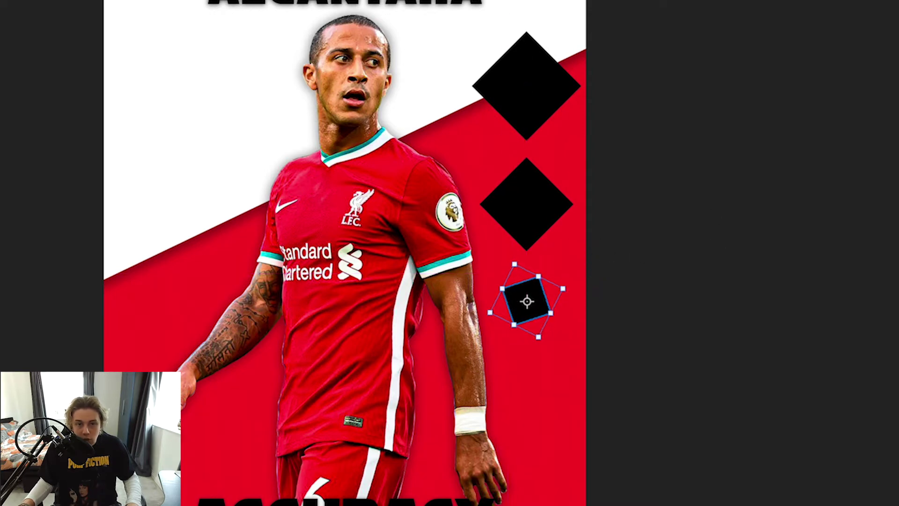
left_click(543, 225)
left_click_drag(470, 203, 507, 261)
left_click(688, 254)
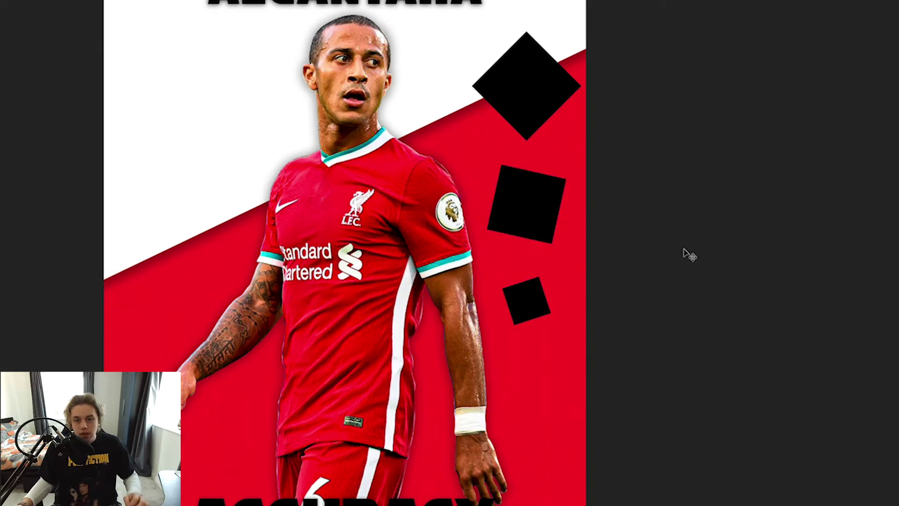
Group the three black squares into a layer group named squares
left_click(508, 51)
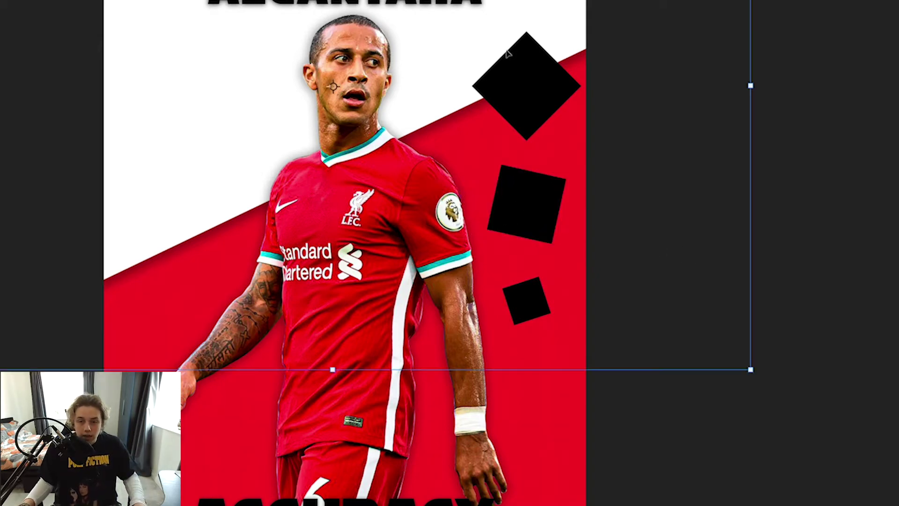
left_click(527, 301)
left_click(804, 243)
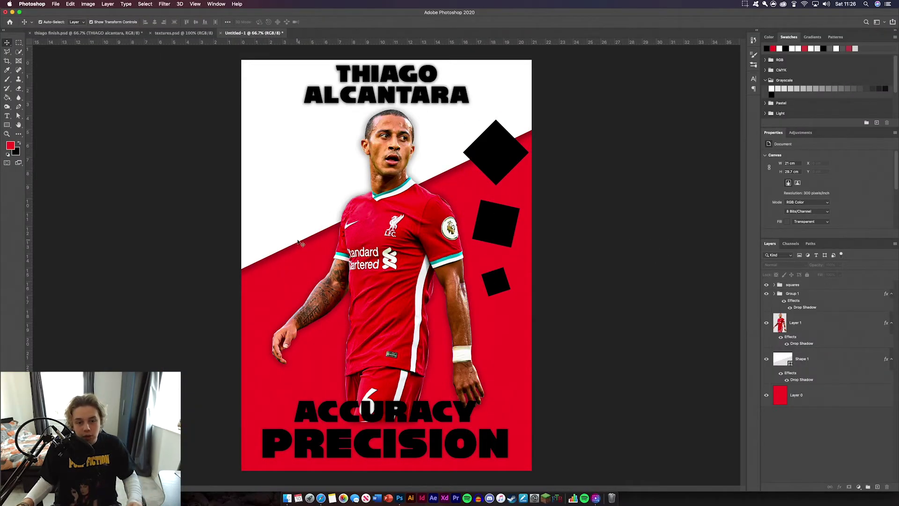
Draw a large black circle with the Ellipse tool and place it over the diagonal edge beside the player's sleeve
right_click(2, 125)
left_click(26, 140)
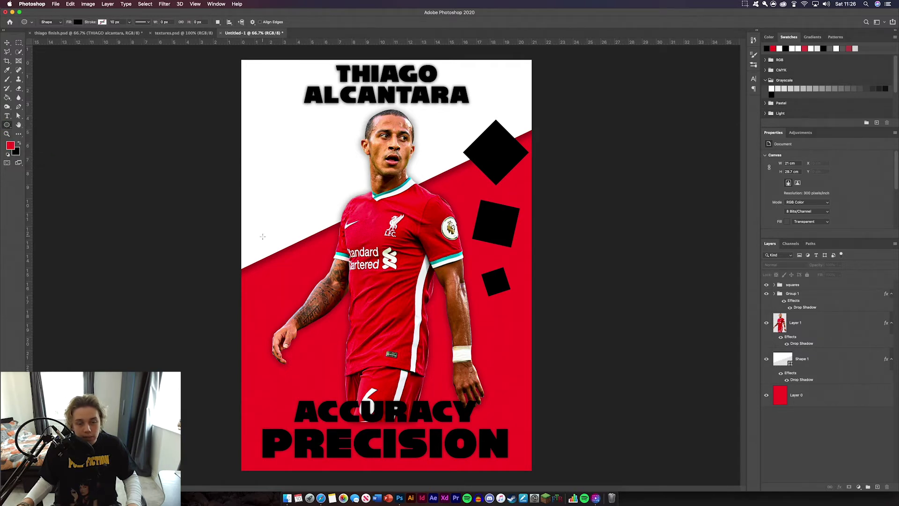
left_click_drag(270, 220, 369, 315)
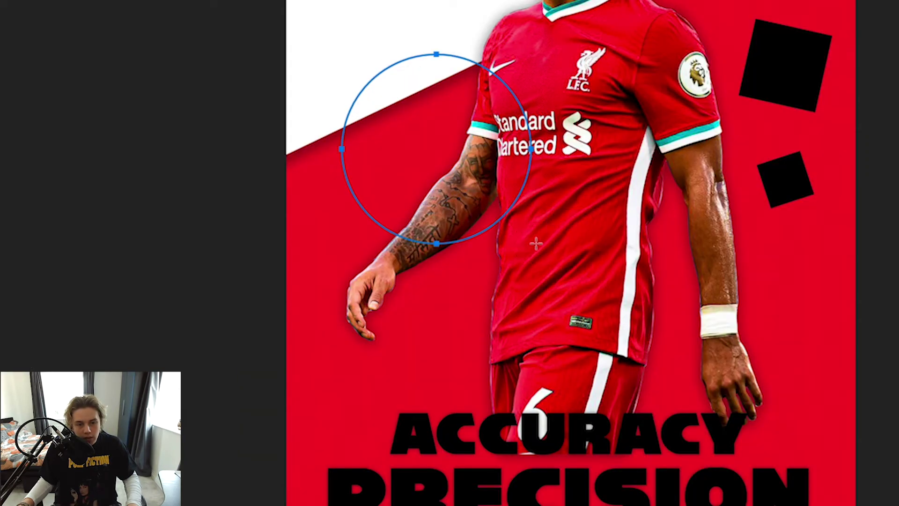
left_click_drag(537, 243, 531, 243)
left_click_drag(454, 140, 415, 90)
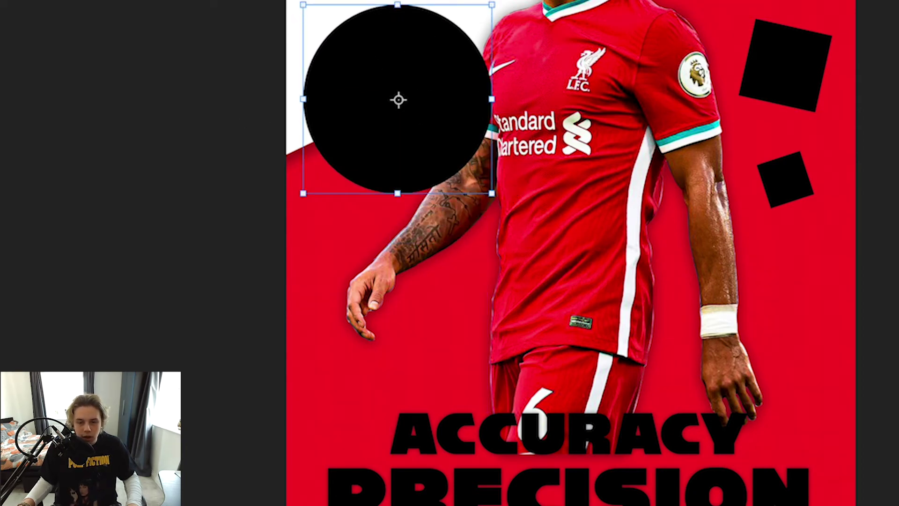
Send the circle behind the player and the white shape, shrink it to about 6.4 cm and align it with the poster's edge
key("ctrl+[")
left_click_drag(390, 142, 372, 142)
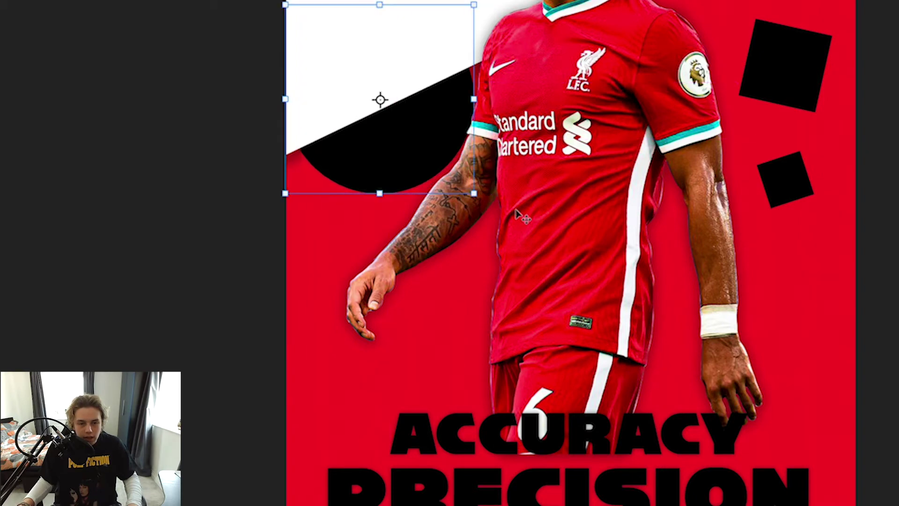
left_click_drag(474, 193, 461, 180)
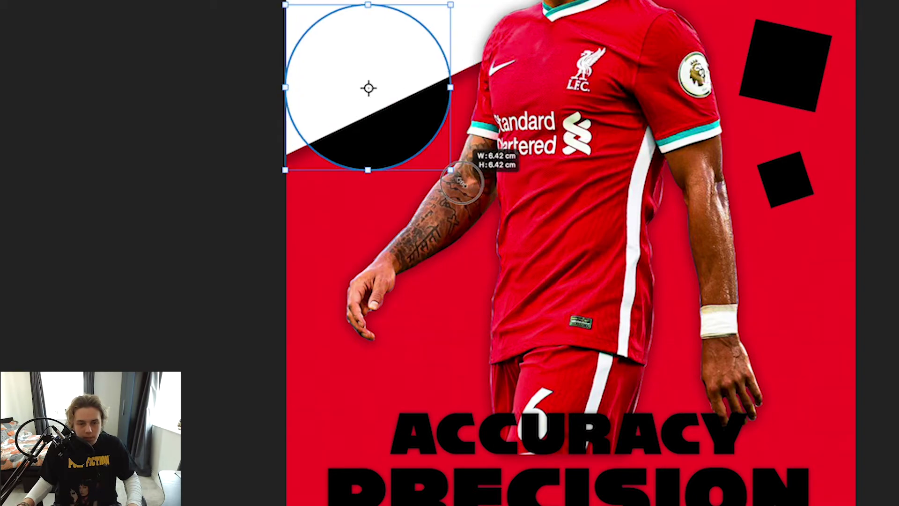
left_click_drag(425, 112, 426, 131)
key("Return")
Duplicate the circle twice down behind the player's arm, making each copy smaller, the smallest about 265 px wide
left_click_drag(392, 149, 407, 331)
left_click_drag(457, 388, 375, 309)
left_click_drag(362, 254, 371, 364)
key("Return")
left_click_drag(423, 418, 381, 380)
left_click_drag(366, 358, 385, 356)
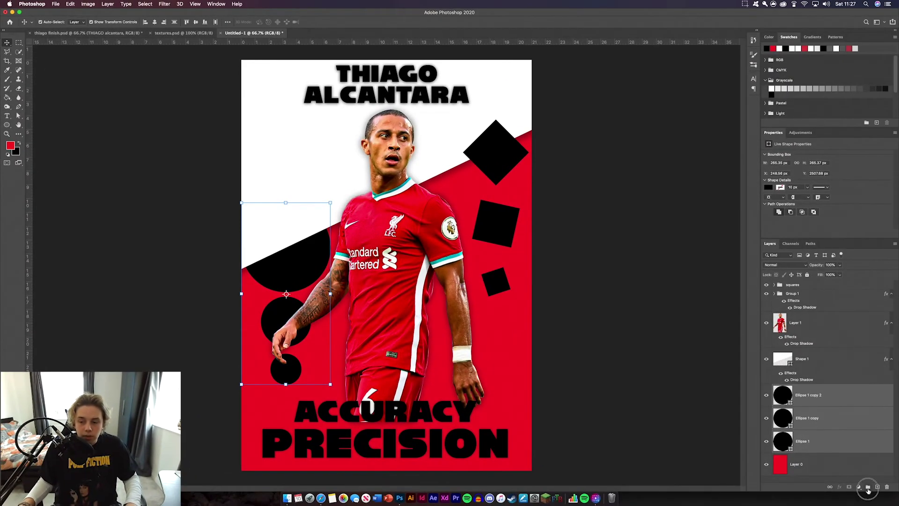
Group the three ellipse layers and name the group circle
left_click(868, 487)
double_click(795, 389)
type("circle")
key("Return")
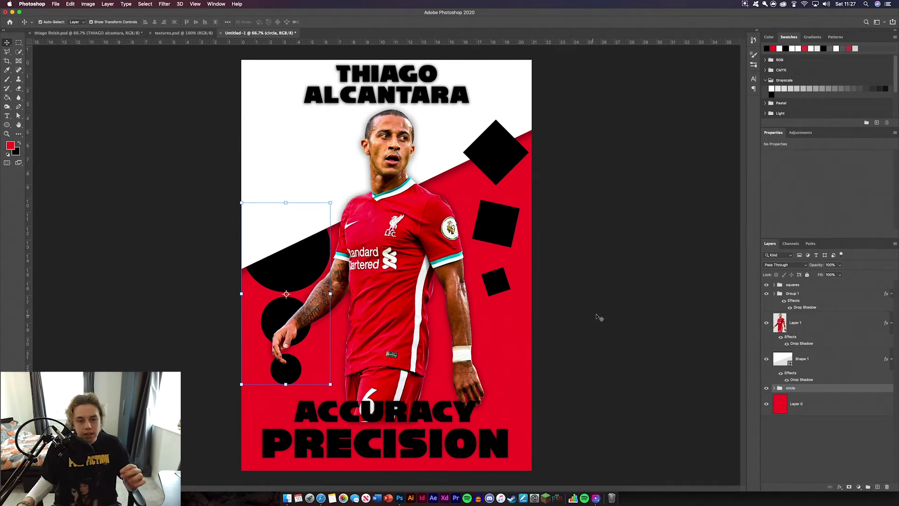
Add a drop shadow with the preset settings to both the circle group and the squares group
left_click(619, 318)
double_click(817, 388)
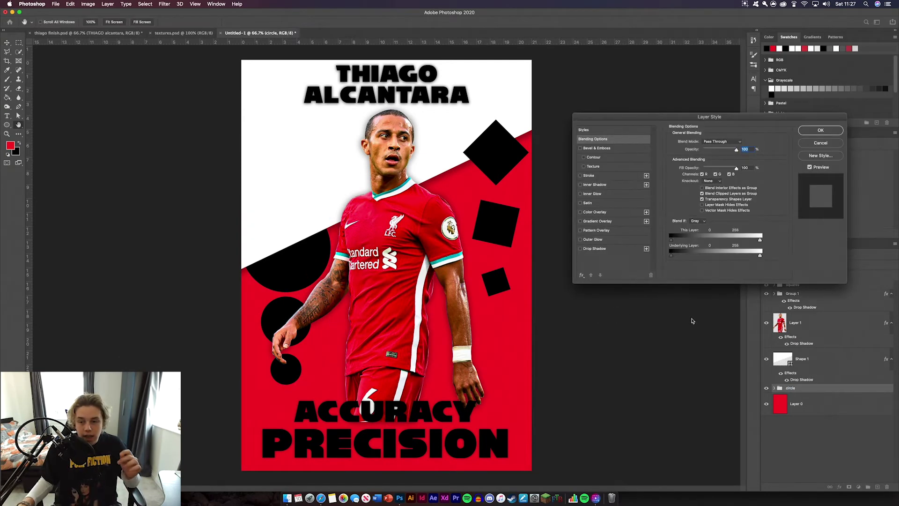
left_click(625, 249)
key("Return")
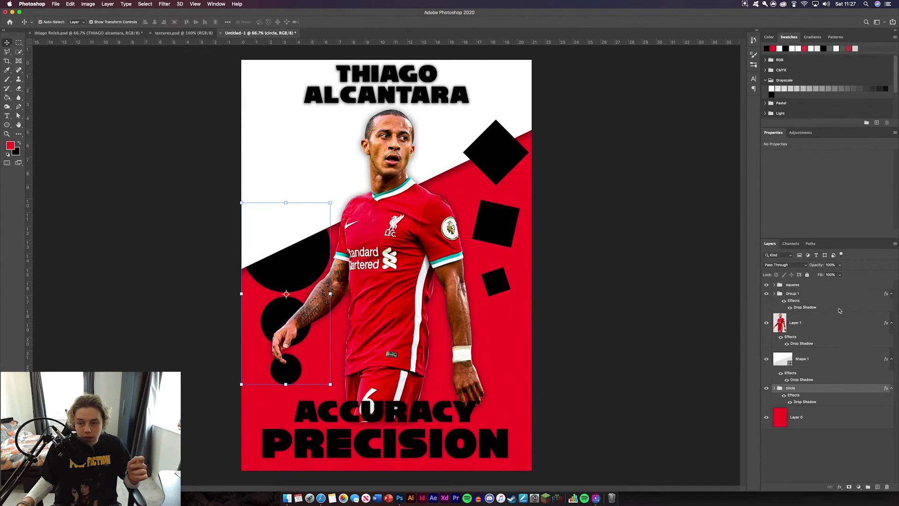
double_click(820, 286)
left_click(604, 250)
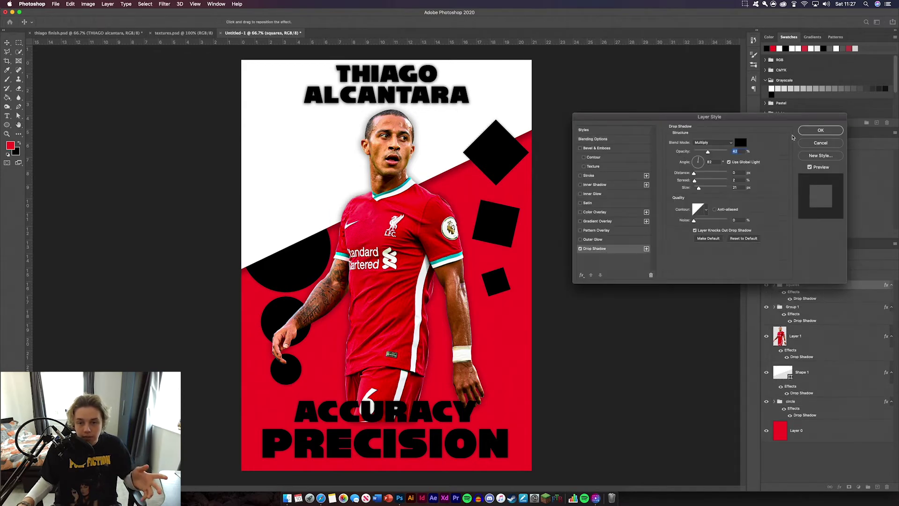
left_click(820, 132)
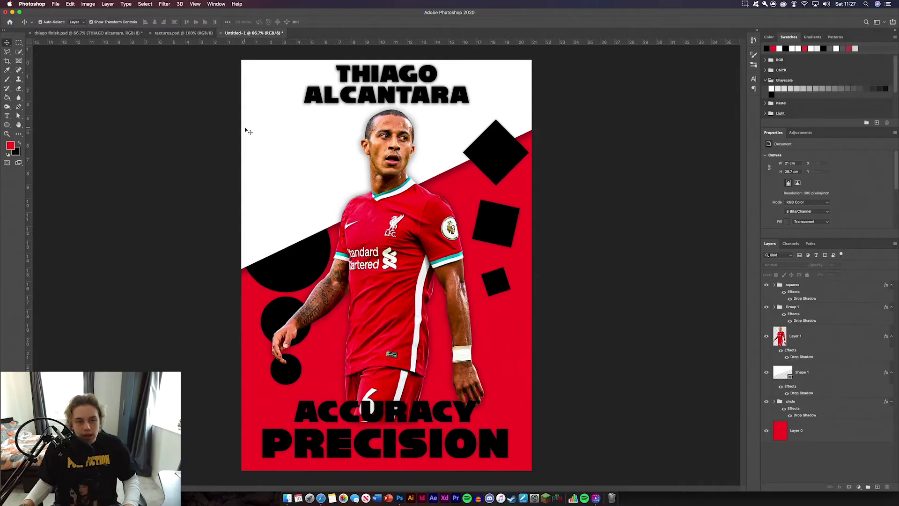
Draw a 72 px black circle on the white area beside the player's head and duplicate it into three rows of dots
left_click(7, 124)
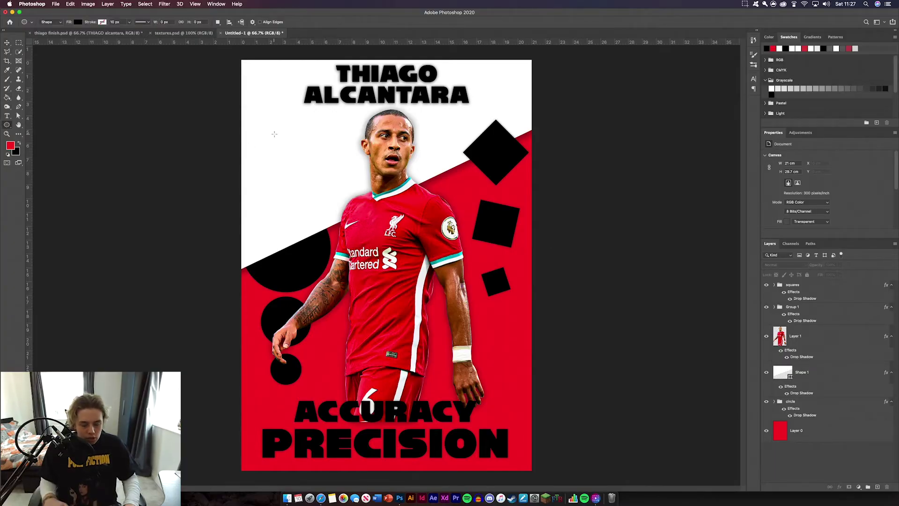
scroll(274, 134, "up", 5)
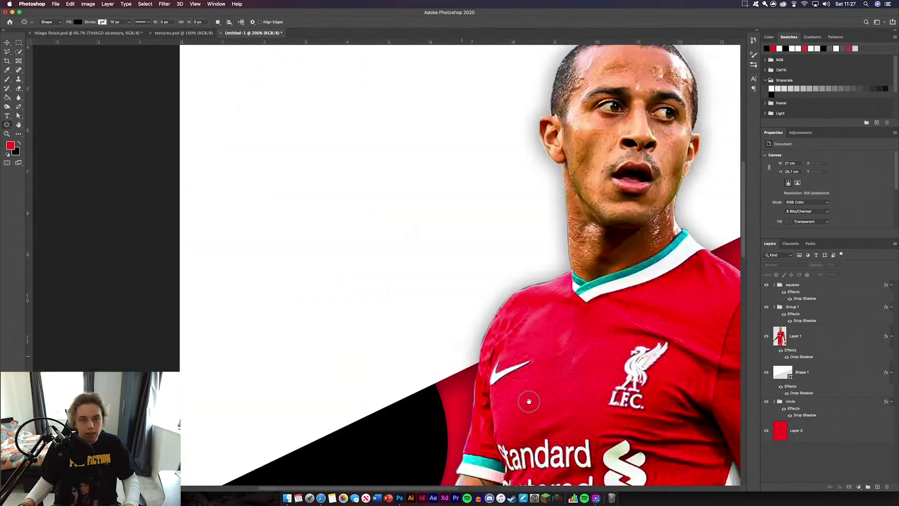
left_click_drag(529, 402, 585, 417)
left_click_drag(272, 126, 373, 138)
left_click(7, 43)
left_click(275, 126)
left_click(284, 136)
left_click(314, 138, "shift")
left_click(292, 122)
left_click_drag(293, 122, 393, 145)
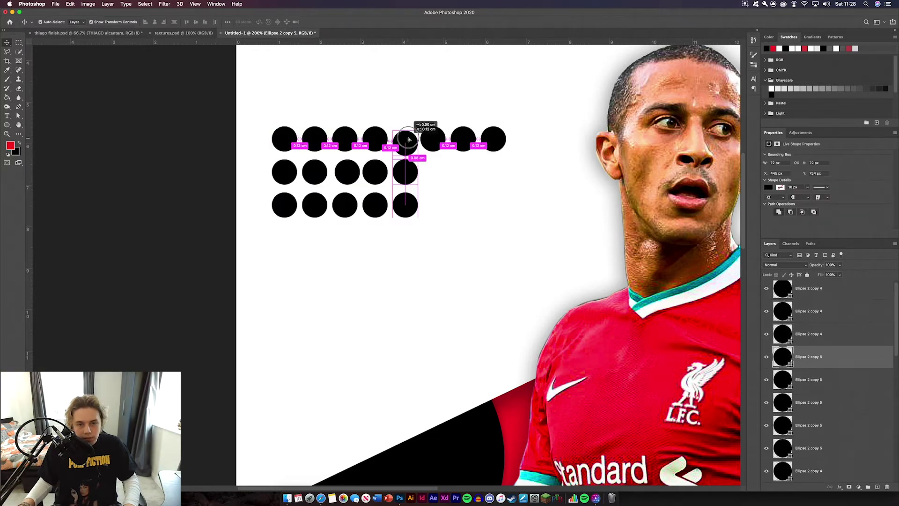
Complete three rows of eight dots by copying one into the top row's gap and its last three dots down to both lower rows
left_click_drag(408, 139, 408, 135)
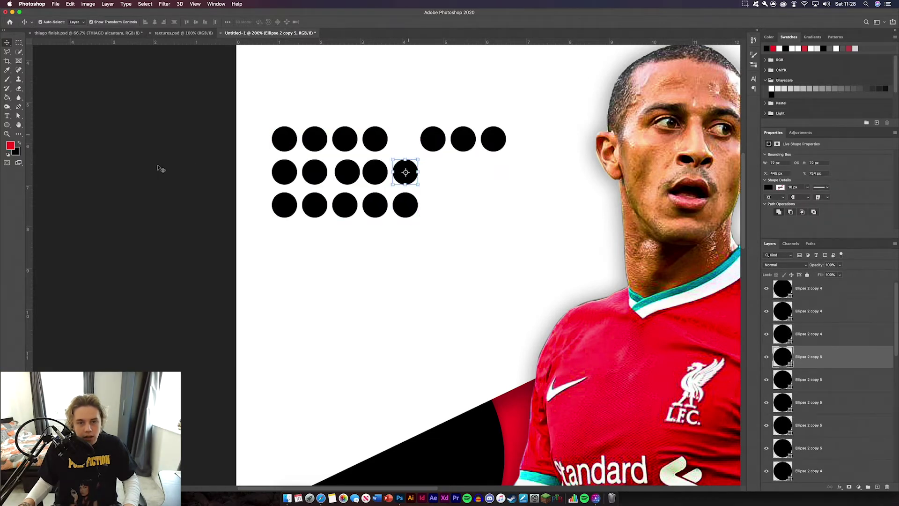
left_click_drag(406, 173, 406, 139)
left_click(435, 140)
left_click(472, 143)
left_click(492, 143)
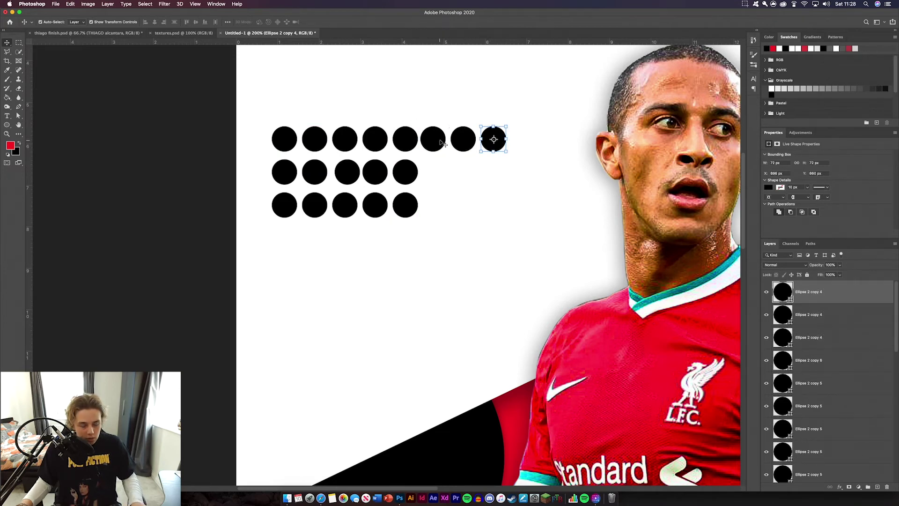
left_click(442, 143, "shift")
left_click(464, 137, "shift")
left_click_drag(462, 139, 462, 202)
left_click(151, 188)
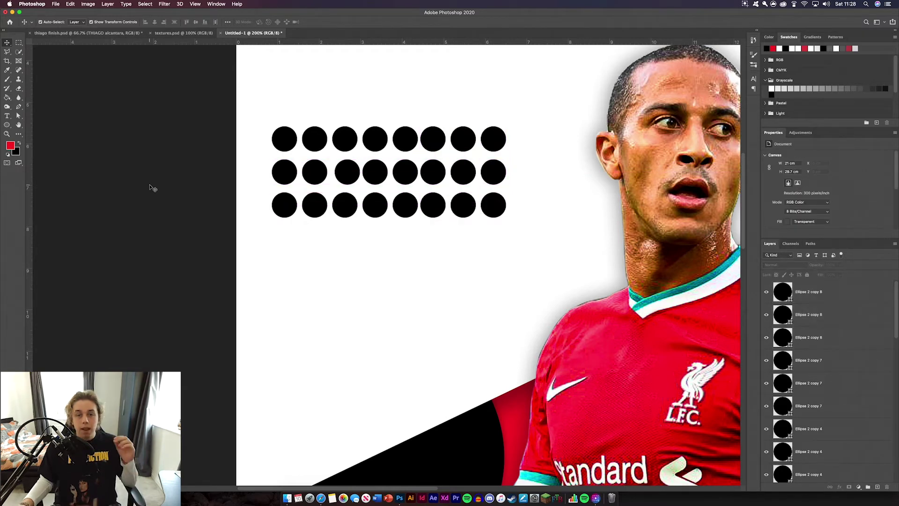
Select all the small circle layers and duplicate the three rows directly below to make six rows of dots
left_click(283, 140)
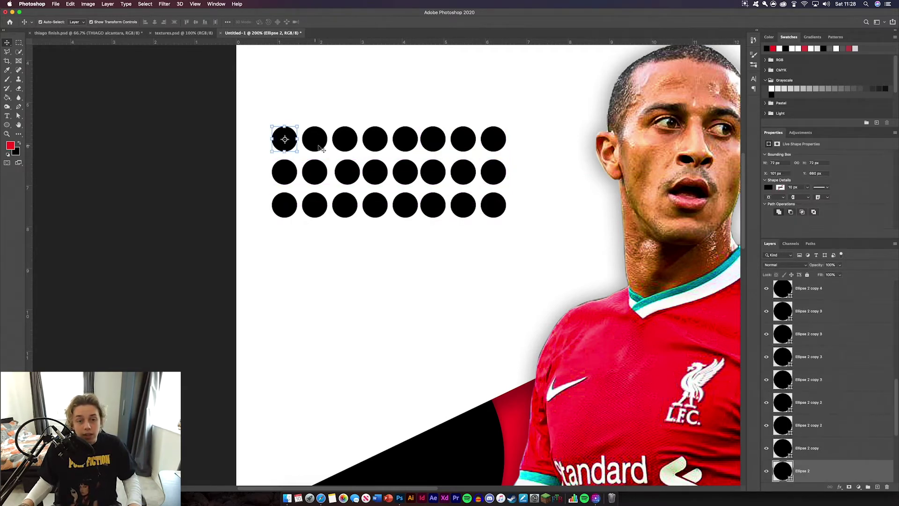
left_click(314, 139)
scroll(792, 295, "up", 5)
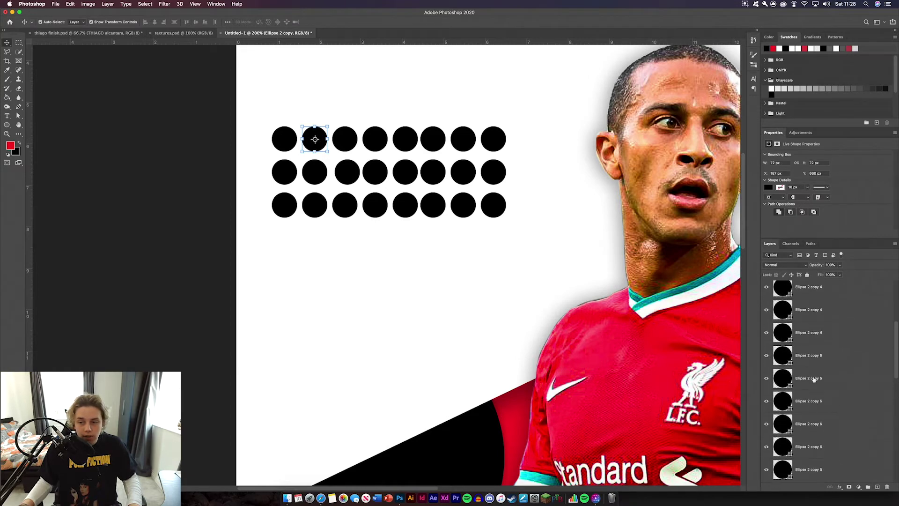
left_click(836, 294)
scroll(821, 348, "down", 10)
scroll(821, 352, "up", 1)
left_click(827, 348, "shift")
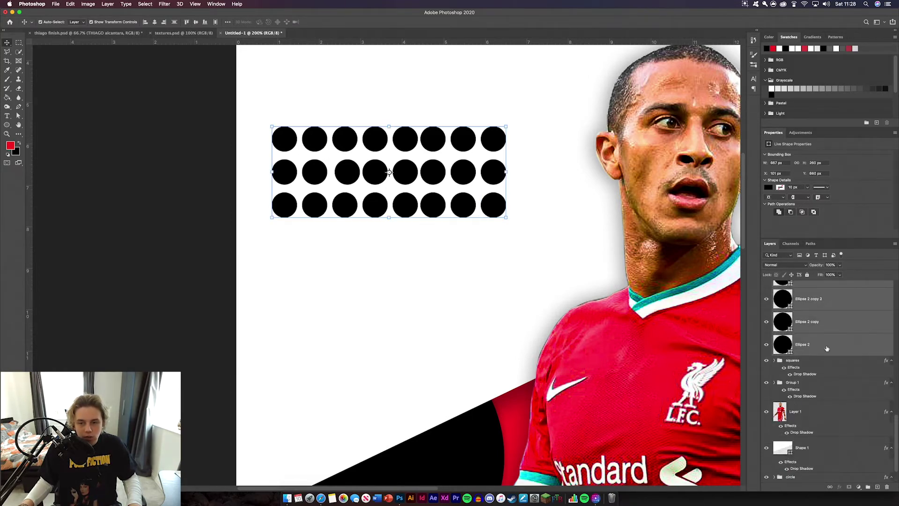
left_click_drag(407, 173, 407, 266)
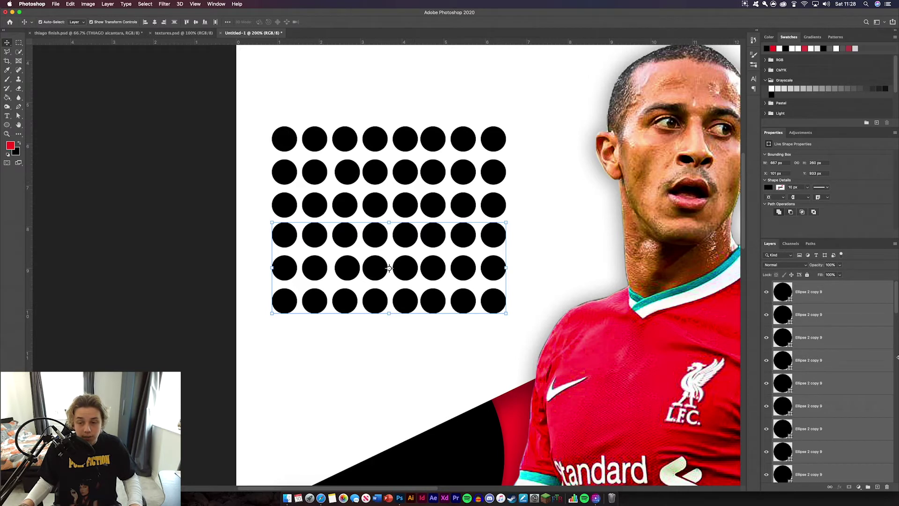
Group all the small circle layers and name the group SMALL CIRCLES
scroll(843, 353, "down", 5)
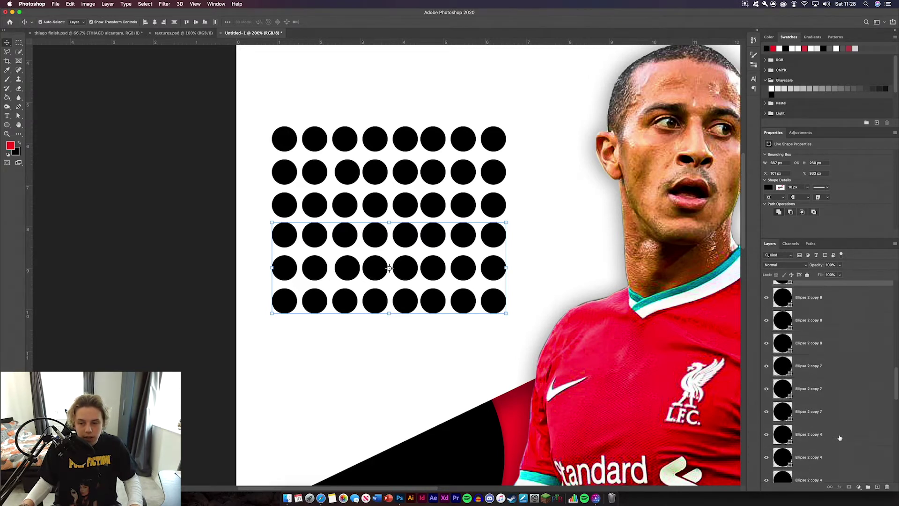
scroll(830, 356, "up", 1)
left_click(853, 299)
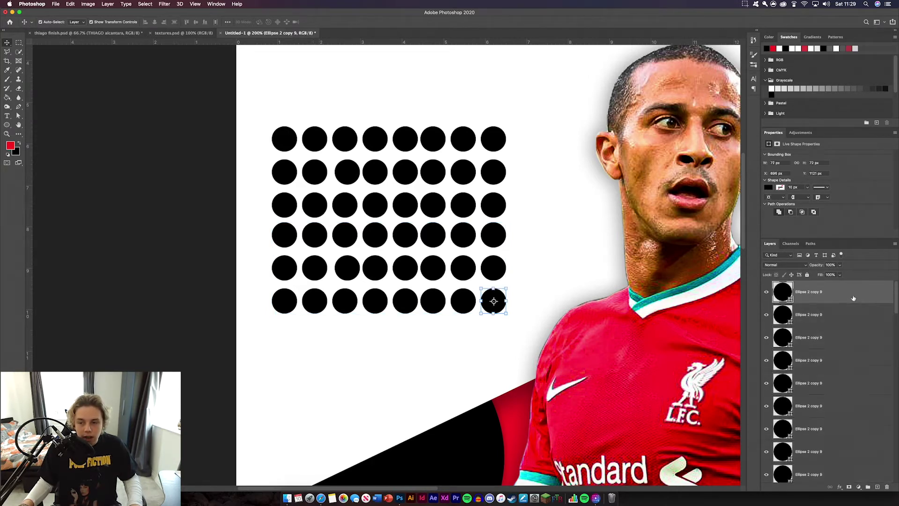
scroll(847, 309, "down", 10)
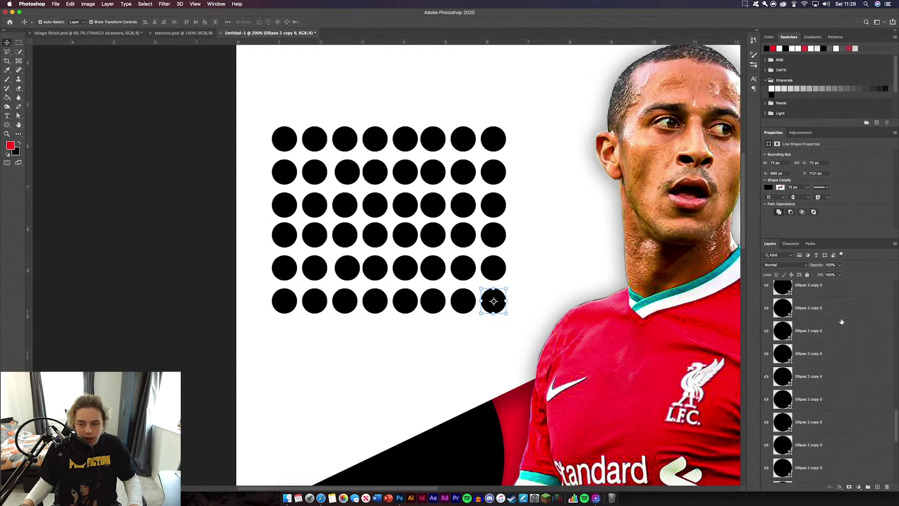
scroll(838, 331, "down", 6)
left_click(838, 410, "shift")
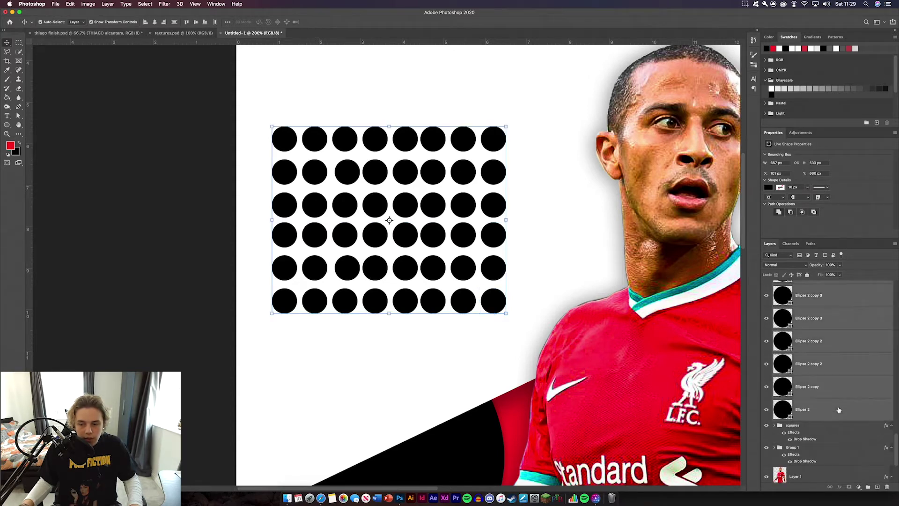
left_click(868, 488)
double_click(793, 284)
type("SM")
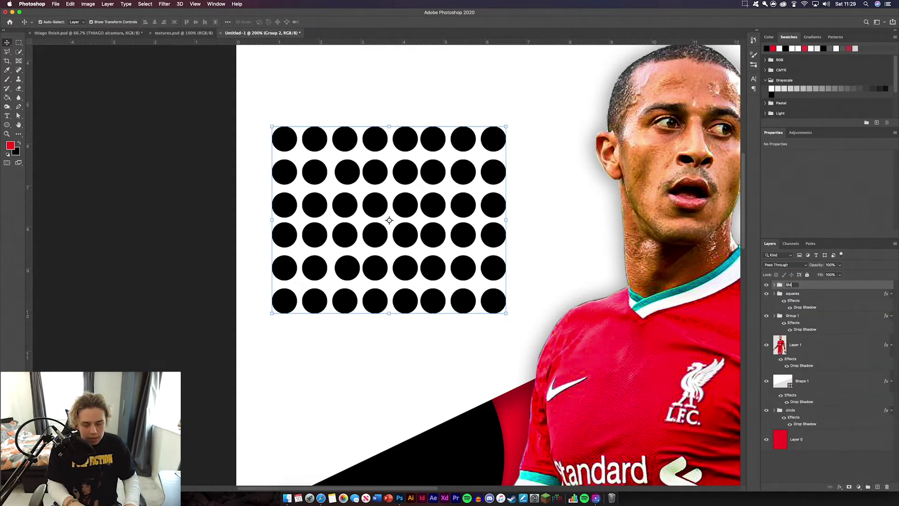
type("ALL CIRCLES")
key("Return")
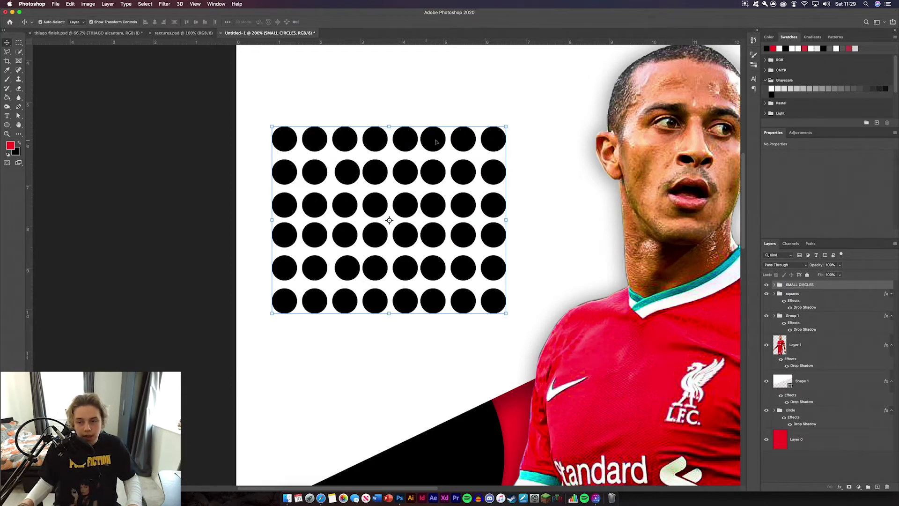
Move the SMALL CIRCLES group so it runs partly off the poster's left edge in the white area
key("super+t")
left_click_drag(418, 173, 312, 184)
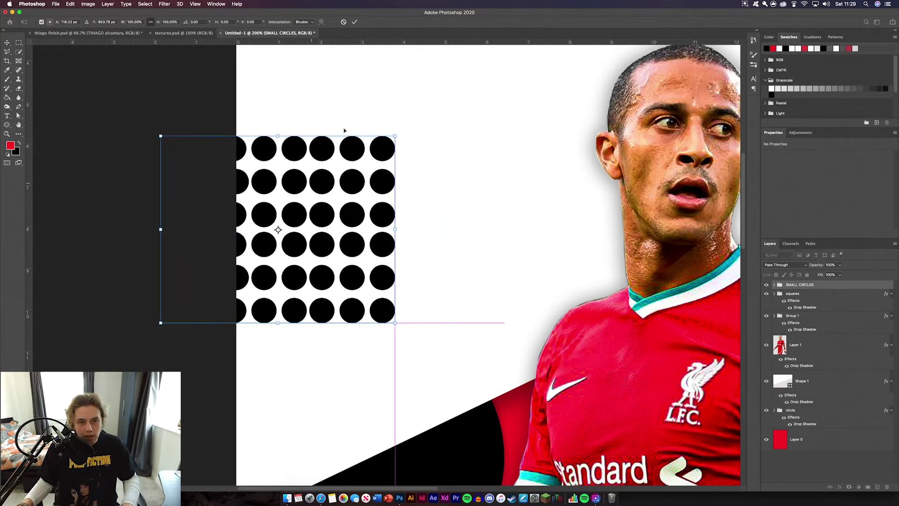
left_click(354, 22)
key("super+minus")
key("super+minus")
key("super+t")
left_click_drag(278, 166, 267, 163)
left_click(354, 22)
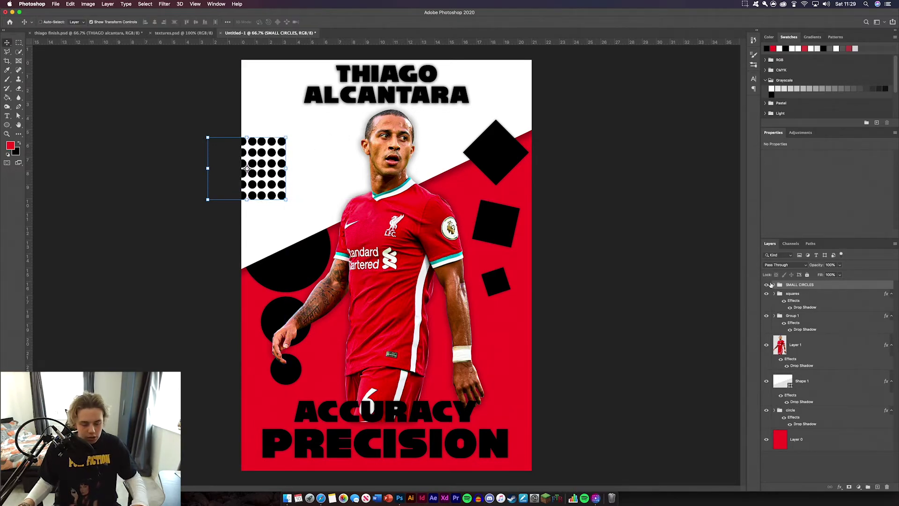
Duplicate the SMALL CIRCLES group, scale the copy to about 65% and place it partly off the poster's right edge below the squares
key("super+j")
key("super+t")
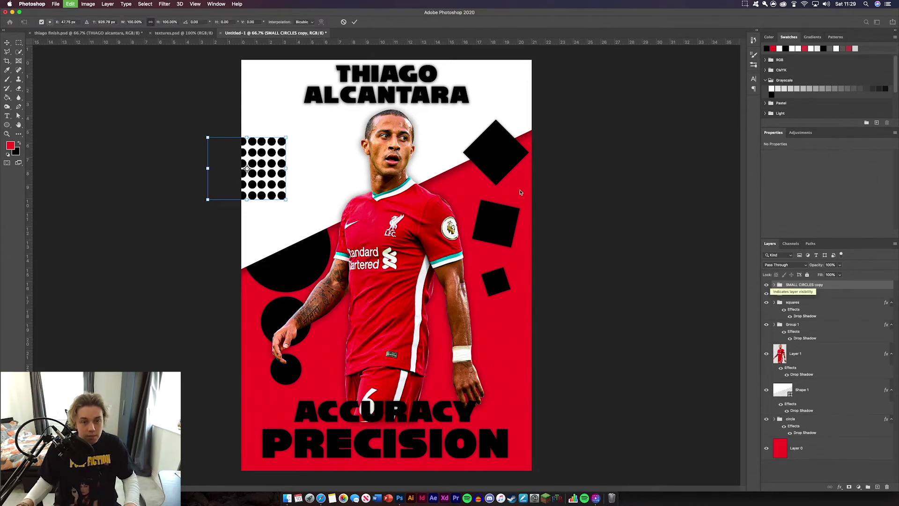
left_click_drag(269, 165, 545, 333)
left_click_drag(485, 307, 510, 329)
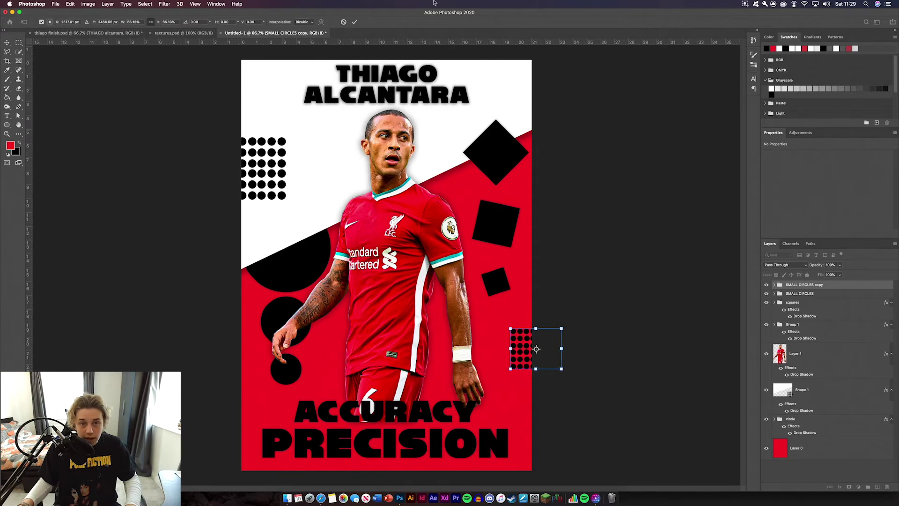
left_click(355, 22)
Scale the original SMALL CIRCLES group to about 72%, keeping it partly off the poster's left edge
left_click(272, 153)
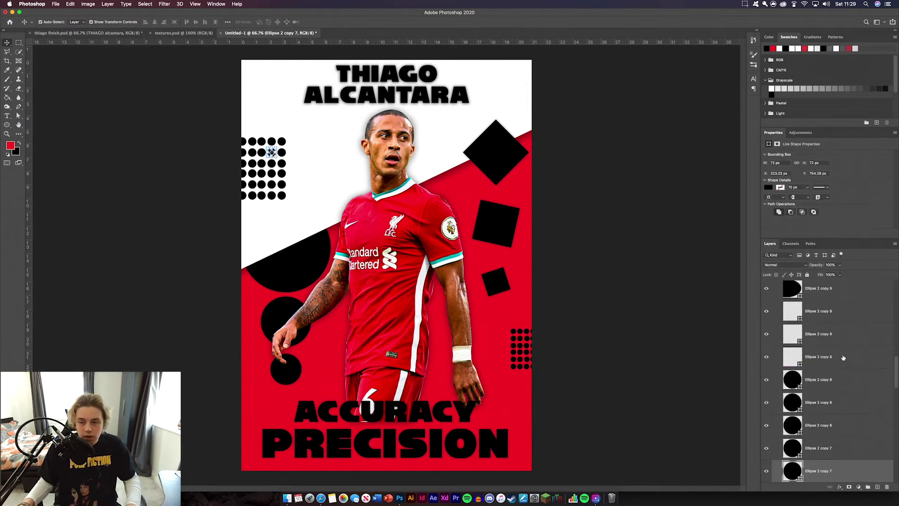
scroll(845, 357, "up", 5)
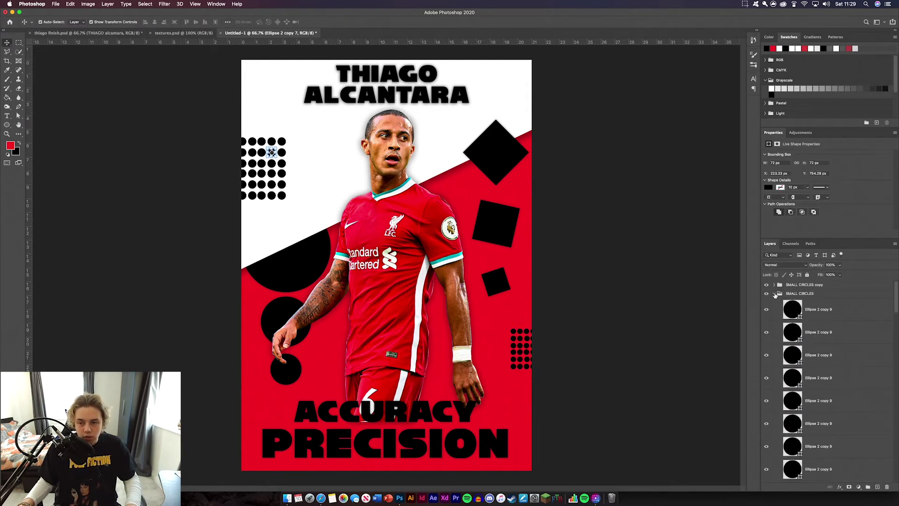
left_click(776, 295)
key("super+t")
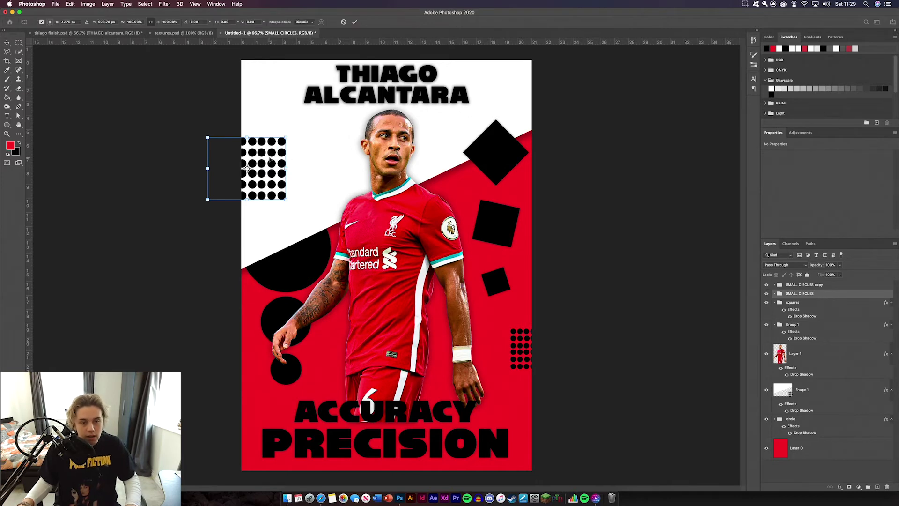
left_click_drag(285, 138, 263, 140)
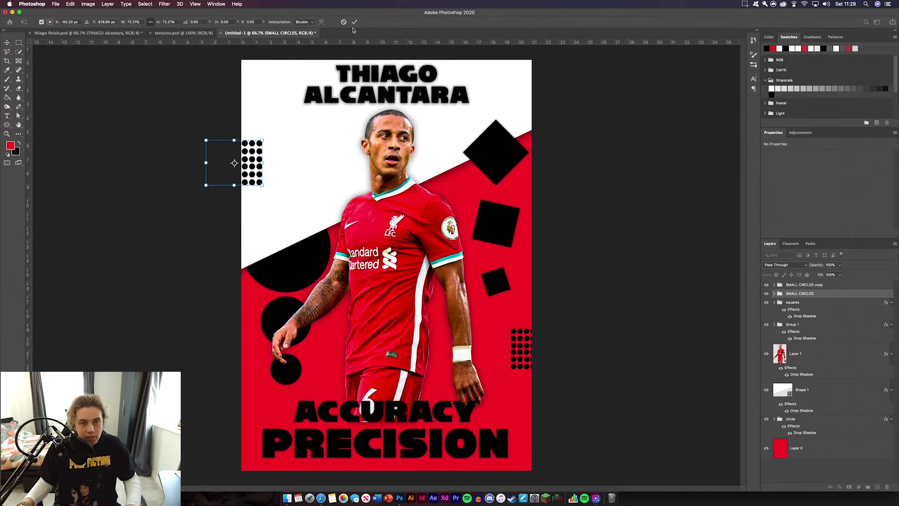
left_click(355, 24)
left_click(626, 345)
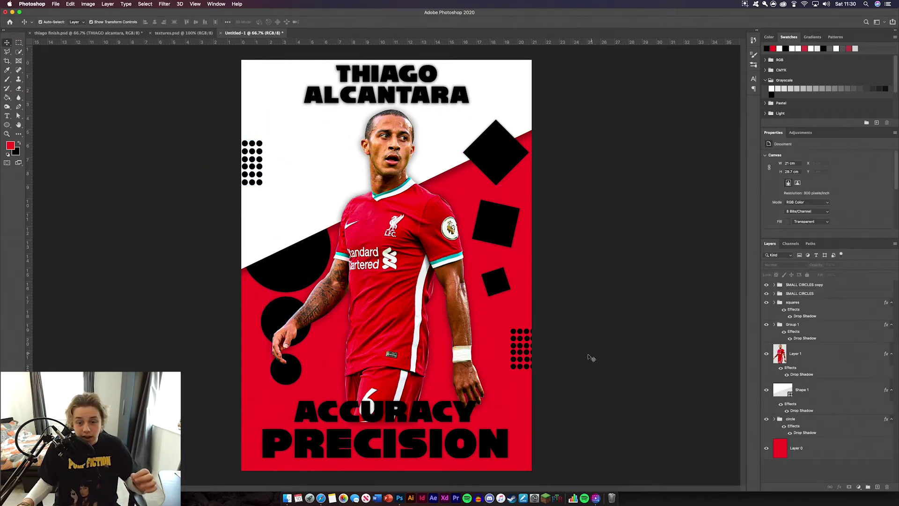
Add a drop shadow with the preset settings to both small circle groups
double_click(838, 285)
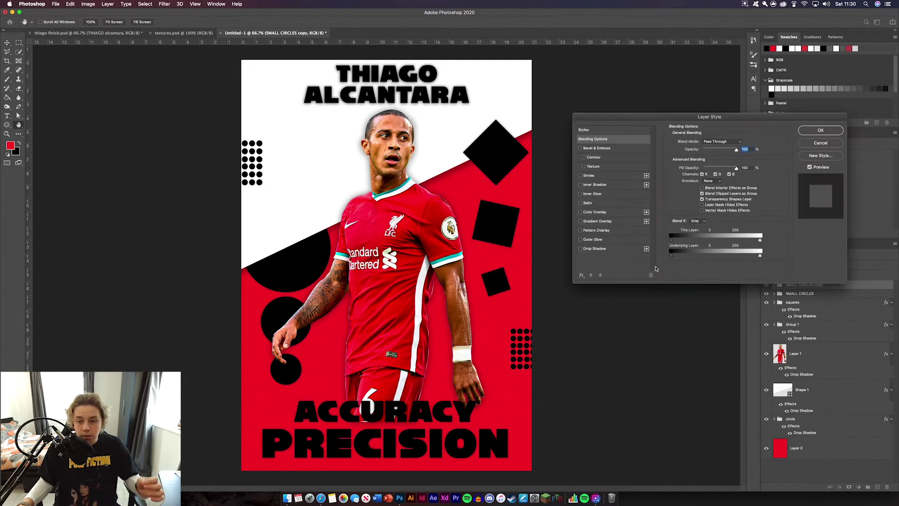
left_click(608, 250)
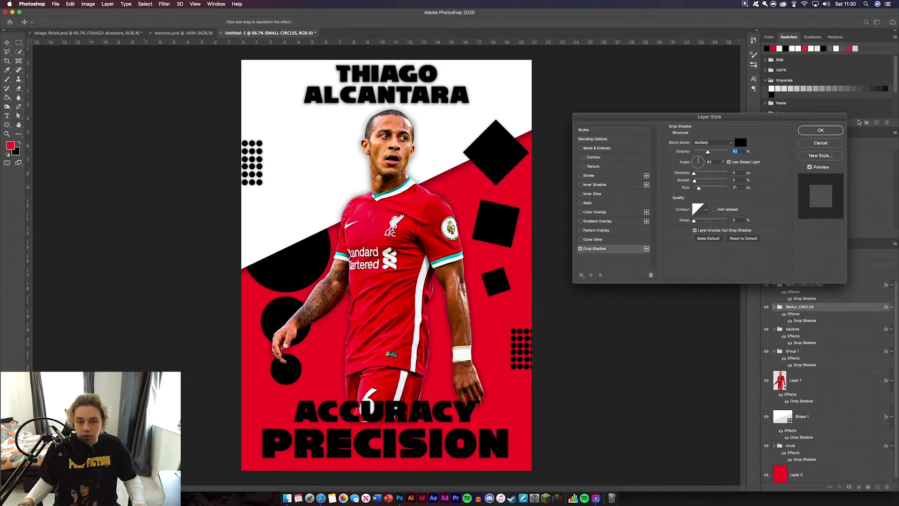
left_click(826, 132)
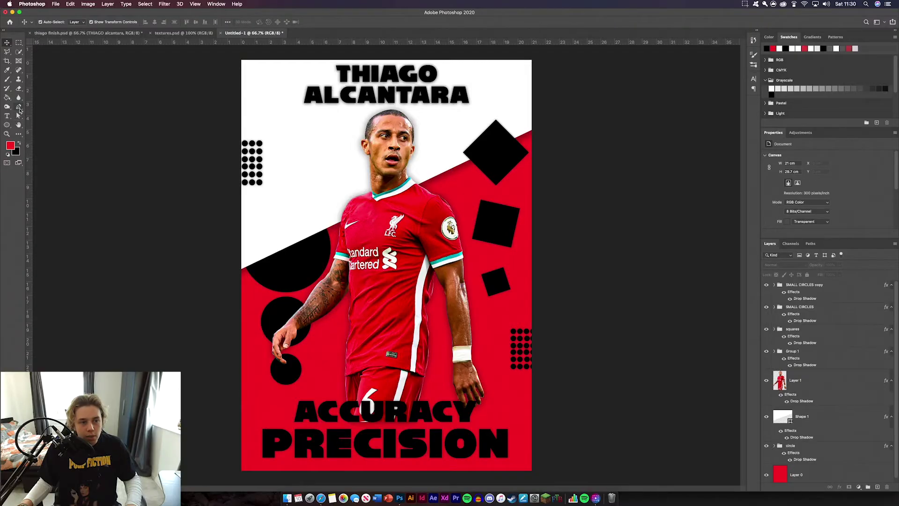
Draw a slanted black bar with the Pen tool beside the player's neck and duplicate it twice downward to form three parallel bars
left_click(19, 108)
key("super+1")
left_click(312, 157)
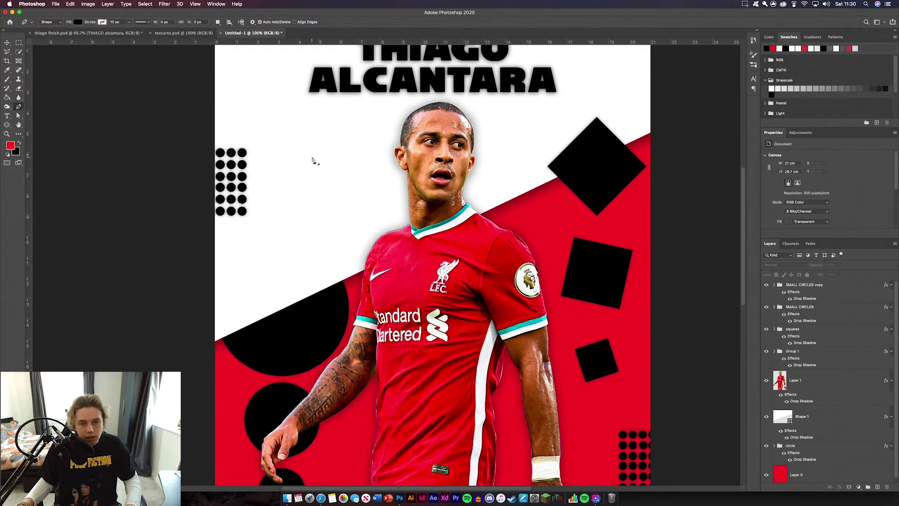
left_click(380, 210)
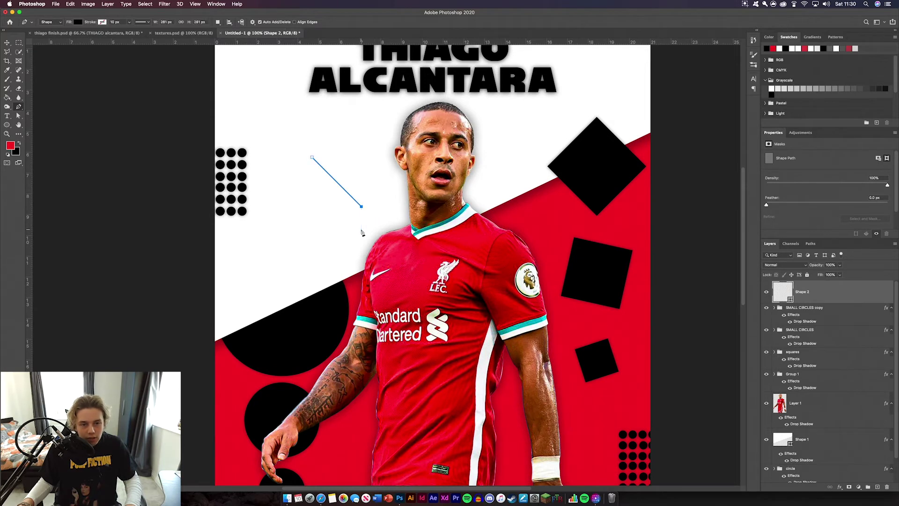
left_click(361, 229)
left_click(304, 177)
left_click(312, 157)
key("v")
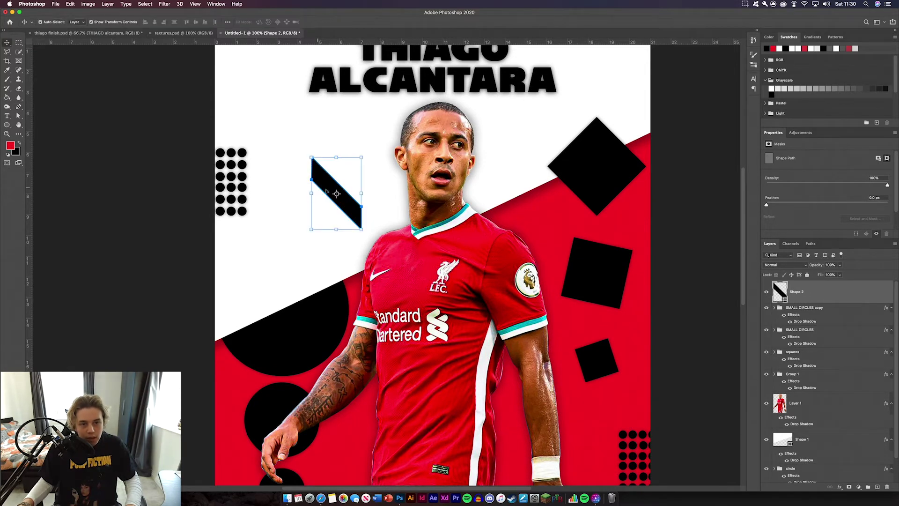
left_click_drag(345, 193, 362, 240)
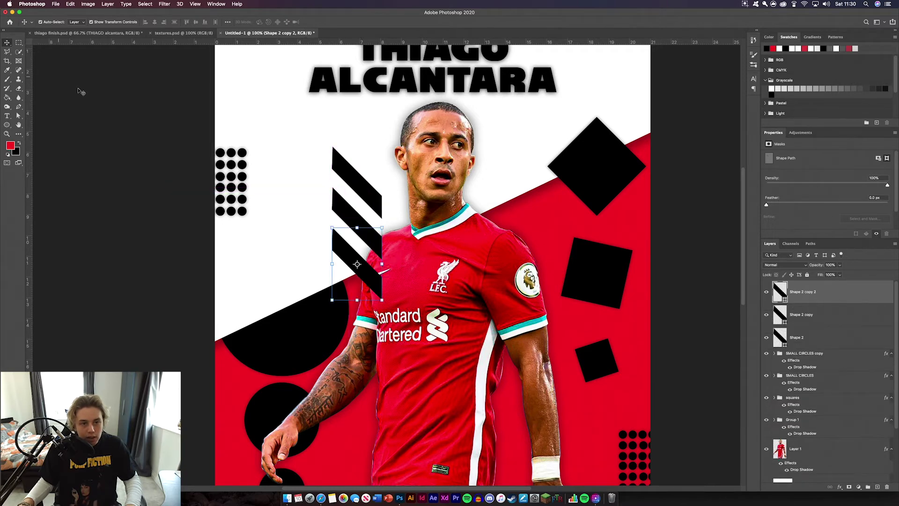
Group the three slanted bar layers and name the group angles
left_click(827, 337, "shift")
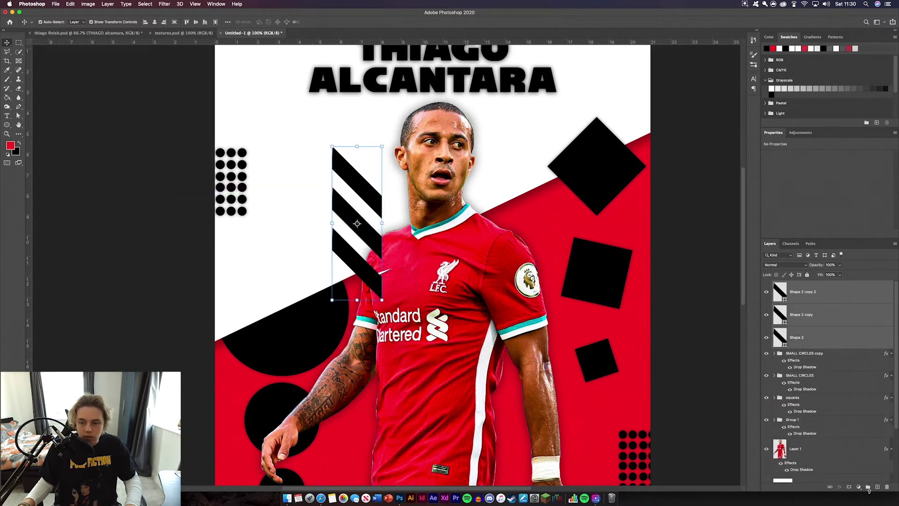
key("super+g")
double_click(792, 285)
type("angles")
key("Return")
Move the angles group beneath the player's Layer 1 and reposition the slanted bars behind his neck and shoulder
left_click_drag(824, 284, 845, 413)
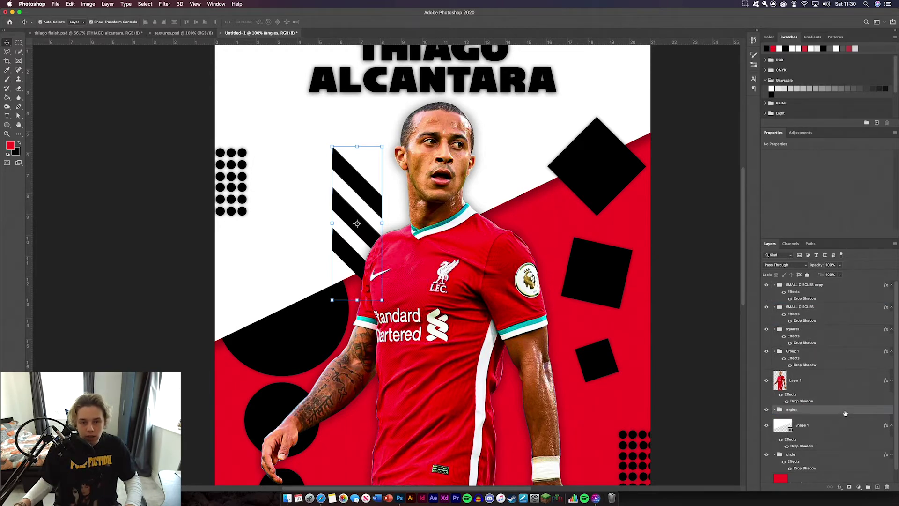
key("super+t")
left_click_drag(359, 194, 380, 218)
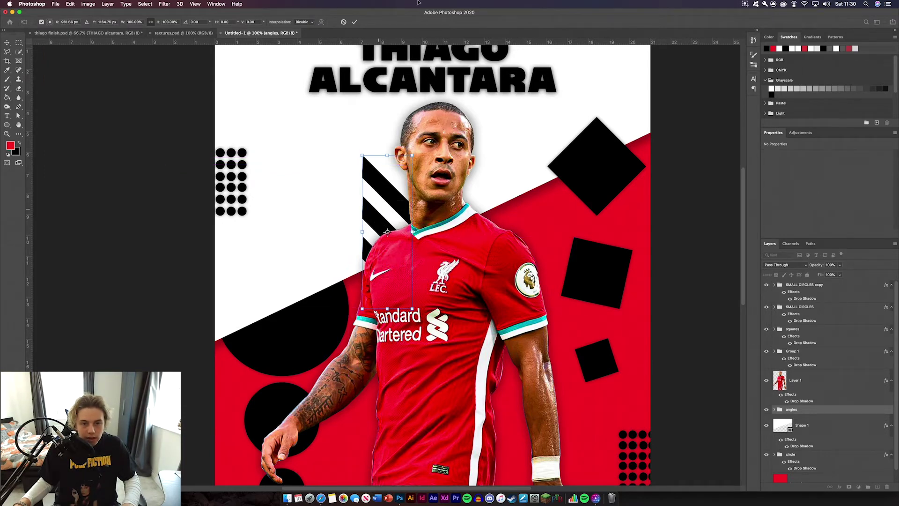
left_click(354, 22)
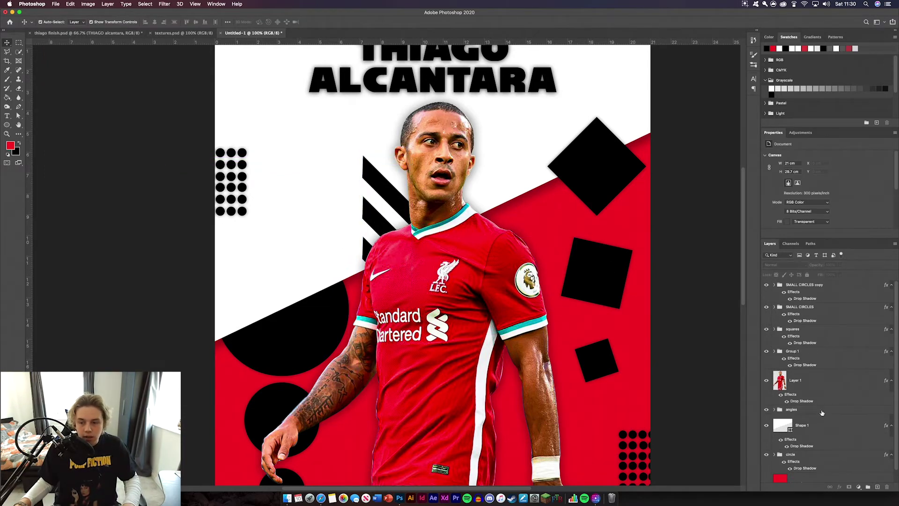
Add a drop shadow with the preset settings to the angles group
double_click(822, 413)
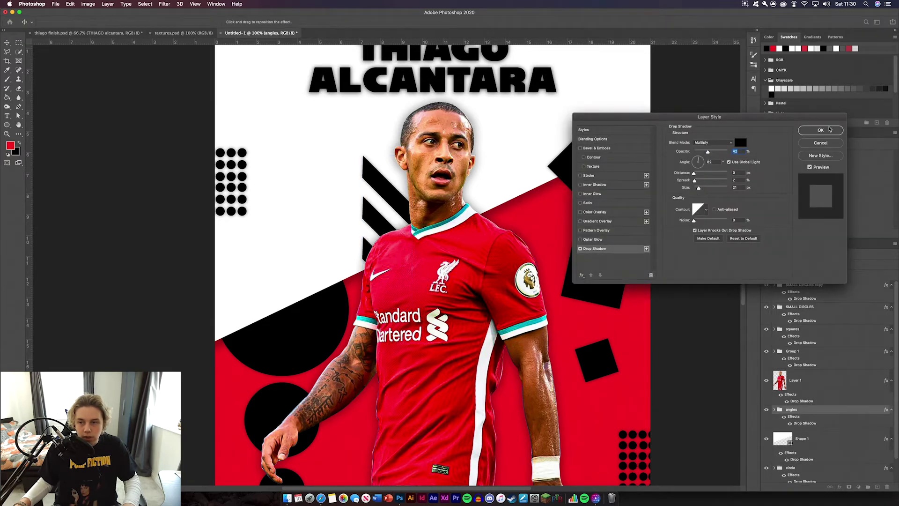
left_click(821, 129)
key("super+minus")
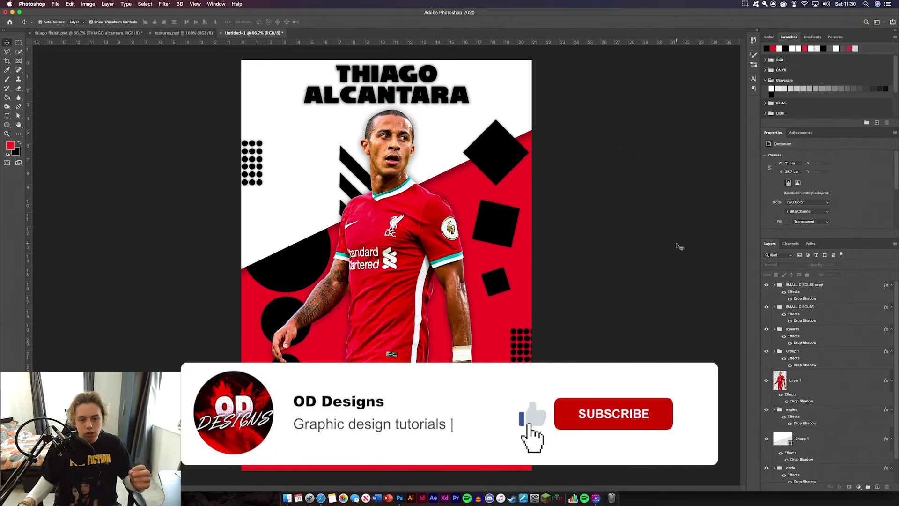
left_click(492, 152)
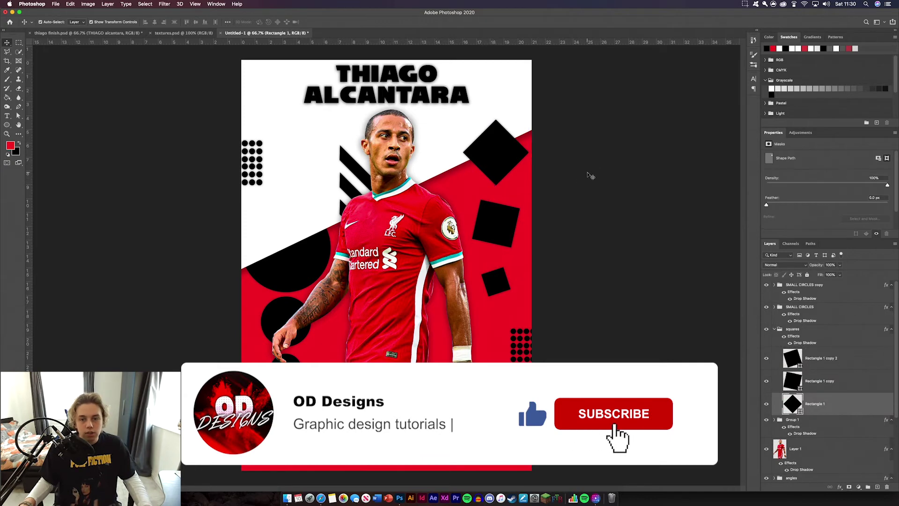
left_click(588, 173)
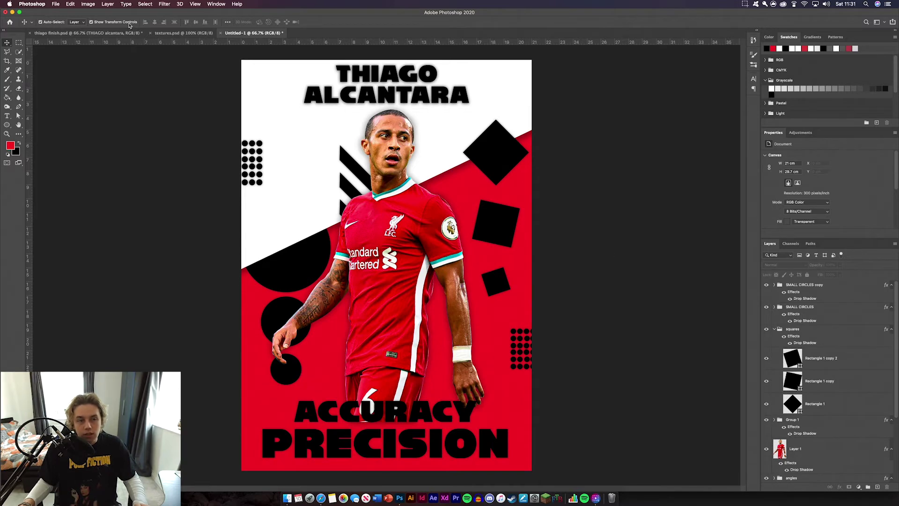
Switch to the textures.psd document and toggle the texture layers' visibility to examine each texture
left_click(168, 34)
left_click(382, 246)
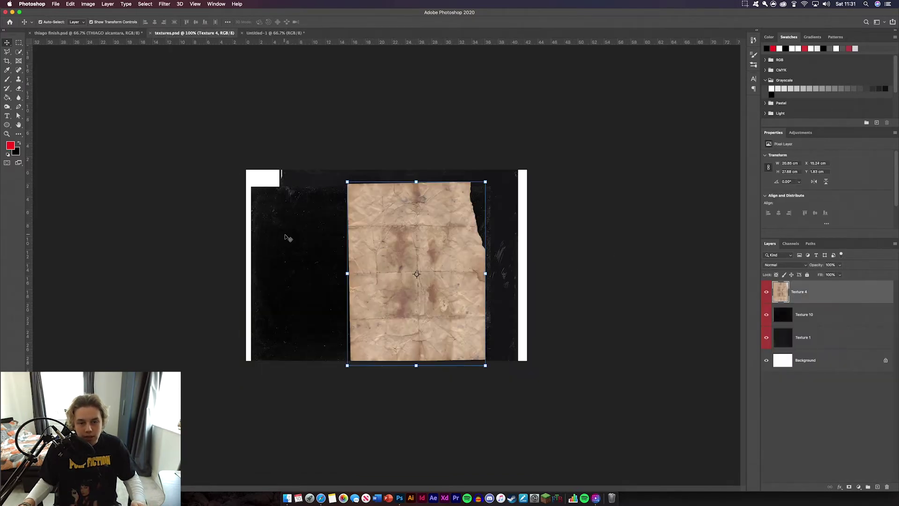
left_click(283, 237)
left_click(768, 315)
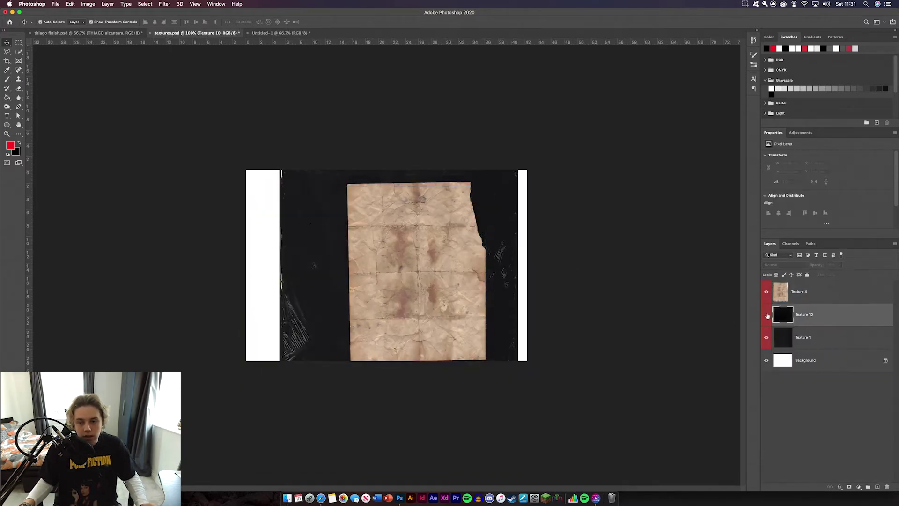
left_click(767, 337)
left_click(766, 292)
left_click(767, 292)
Bring the Texture 4 paper into the poster document and scale it to about 289% so it covers the player
left_click_drag(461, 252, 418, 298)
left_click_drag(464, 236, 562, 142)
left_click_drag(512, 185, 407, 241)
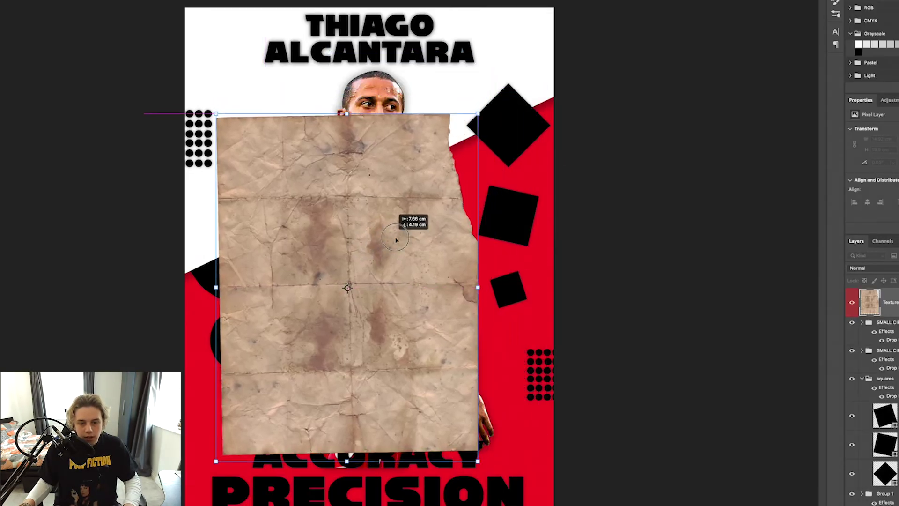
left_click_drag(494, 114, 595, 33)
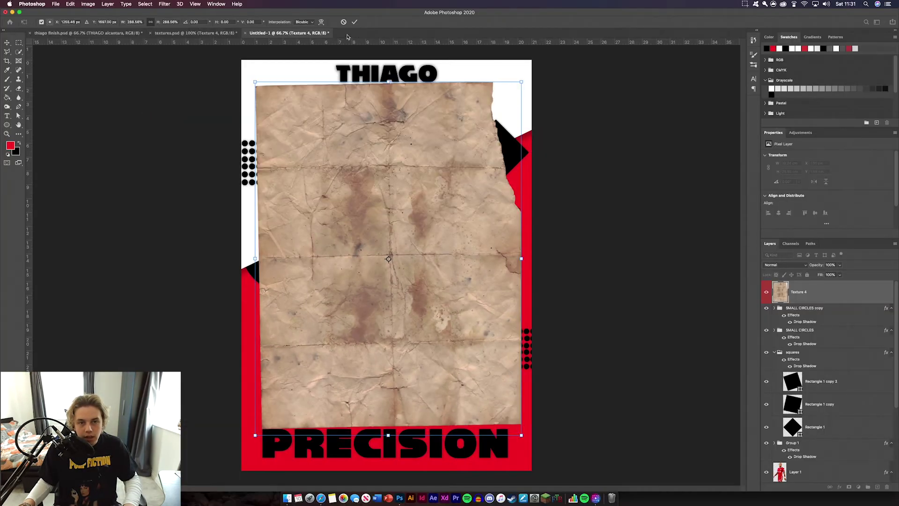
left_click(355, 22)
Move Texture 4 directly above the player's Layer 1, clip it to that layer and set its blend mode to Multiply
left_click_drag(824, 291, 833, 461)
key("super+alt+g")
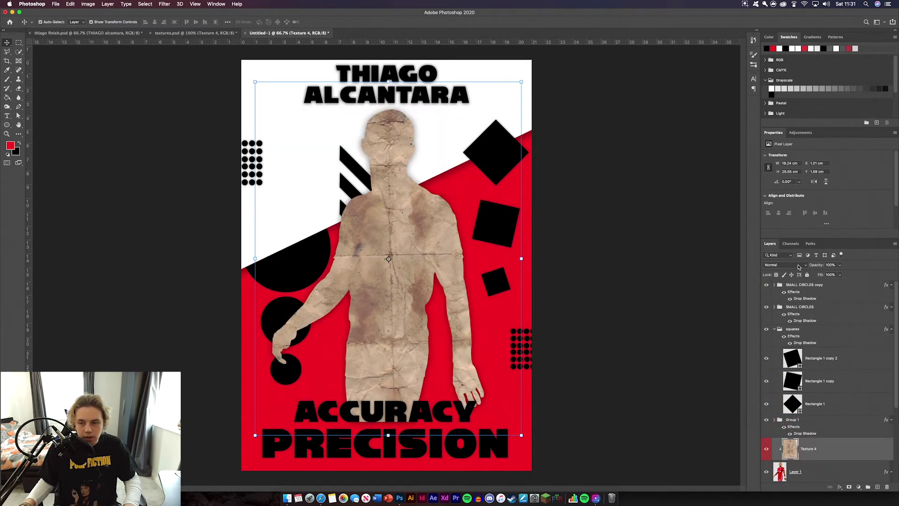
left_click(799, 265)
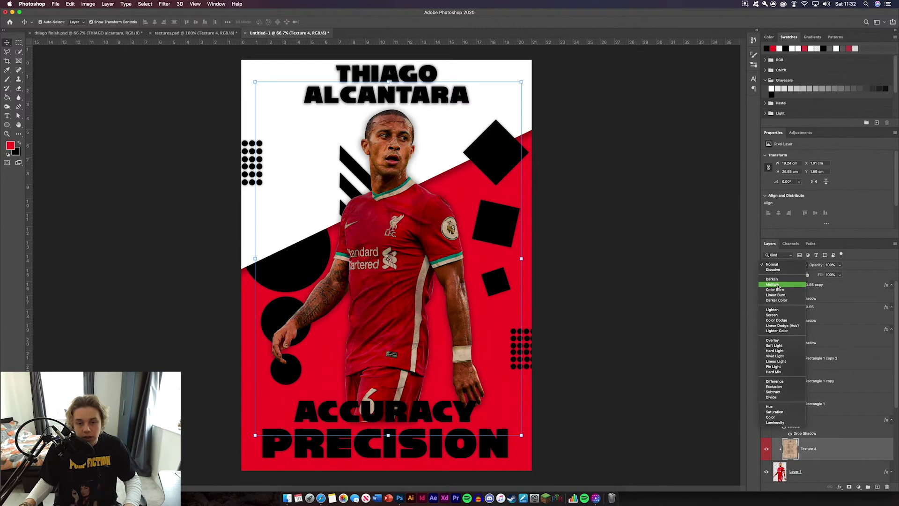
key("Escape")
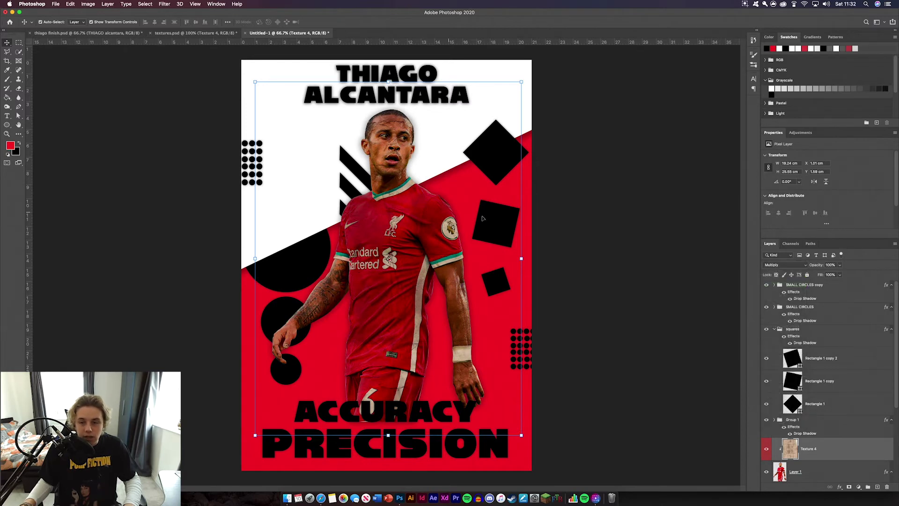
Add a layer mask to Texture 4 and paint out the paper texture over the player's face and neck with a small brush
left_click(849, 488)
key("b")
key("bracketleft")
key("bracketleft")
key("bracketleft")
key("bracketleft")
key("bracketleft")
key("bracketleft")
key("bracketleft")
key("bracketleft")
key("bracketleft")
key("bracketleft")
key("bracketleft")
key("bracketleft")
key("bracketleft")
key("bracketleft")
mouse_move(389, 123)
left_mouse_down()
mouse_move(372, 144)
mouse_move(390, 158)
mouse_move(377, 169)
mouse_move(390, 181)
left_mouse_up()
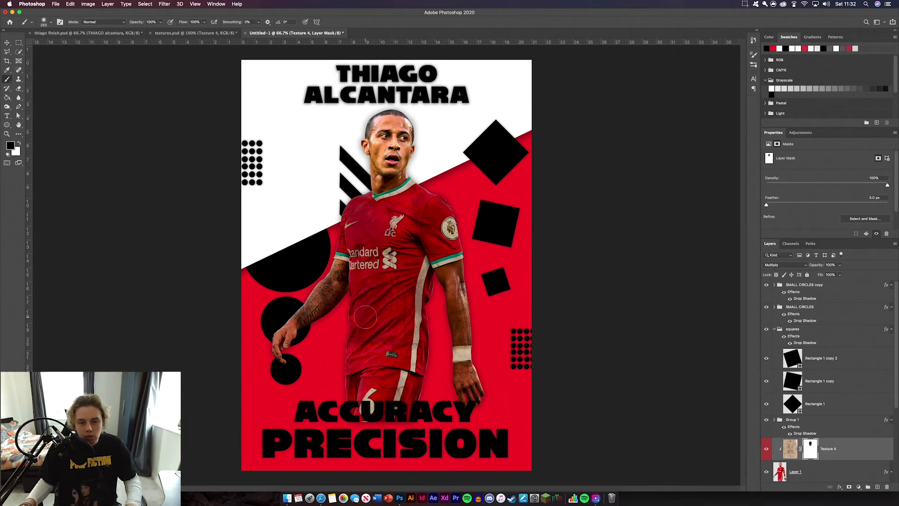
Reduce the opacity of the Texture 4 layer to 57%, keeping the Multiply blend mode
left_click(767, 450)
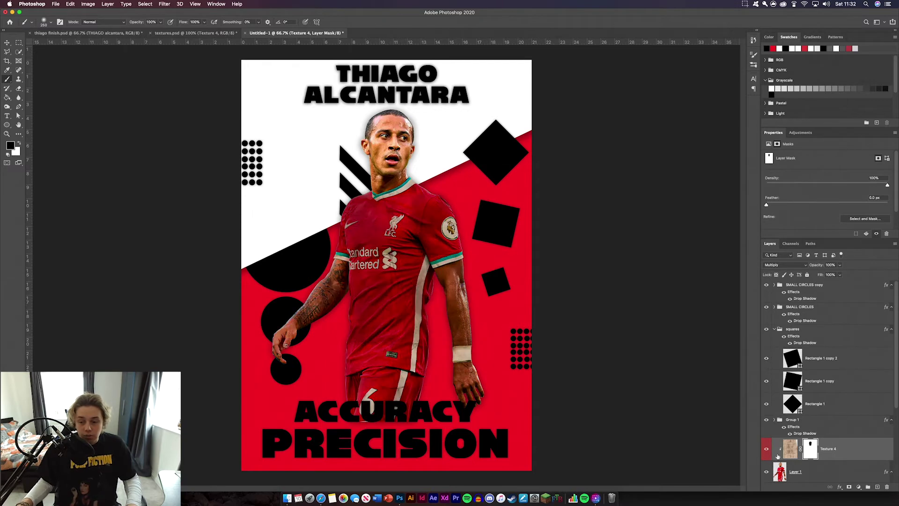
left_click(789, 449)
left_click(779, 264)
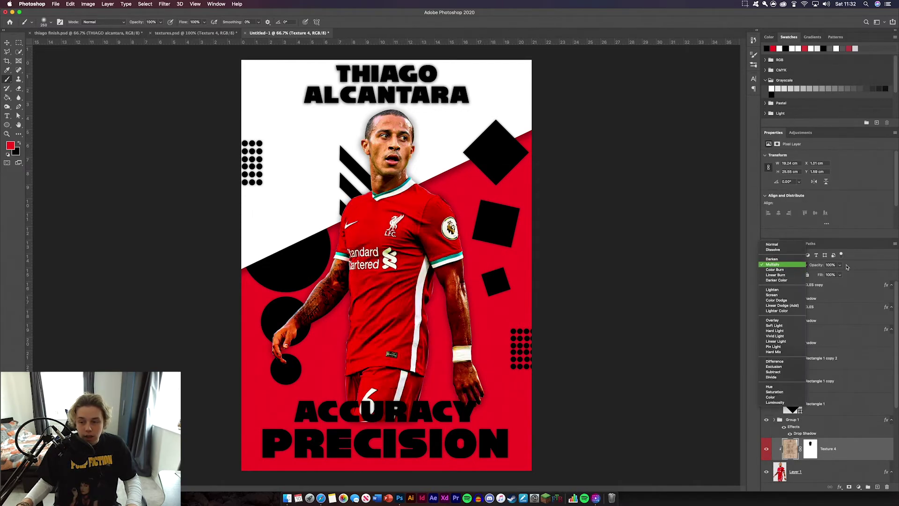
left_click(823, 274)
left_click_drag(805, 268, 805, 268)
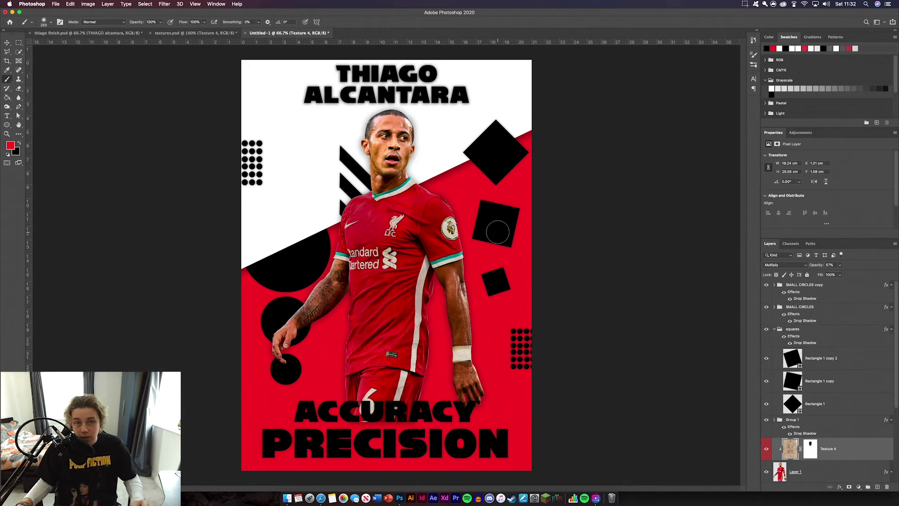
key("v")
left_click(81, 103)
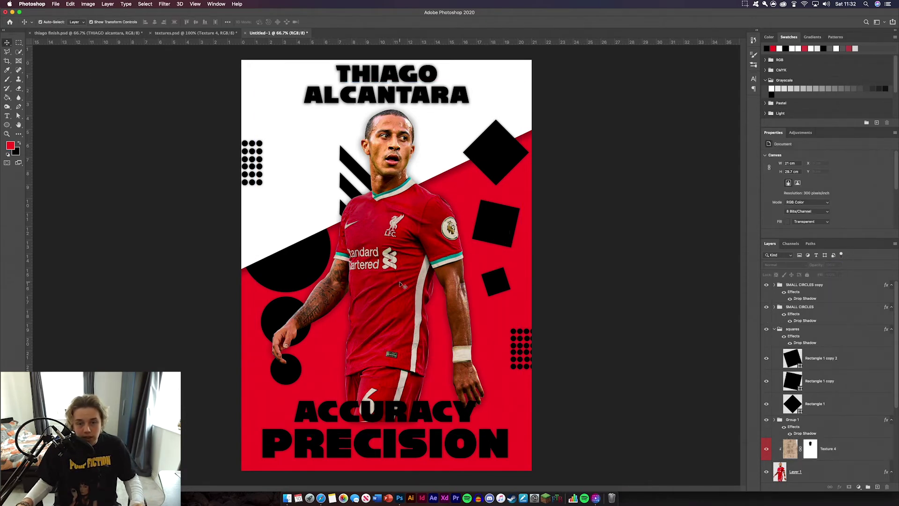
Bring Texture 10 from textures.psd in above Shape 1 and enlarge it to cover the poster's white upper area
scroll(839, 416, "down", 5)
left_click(828, 414)
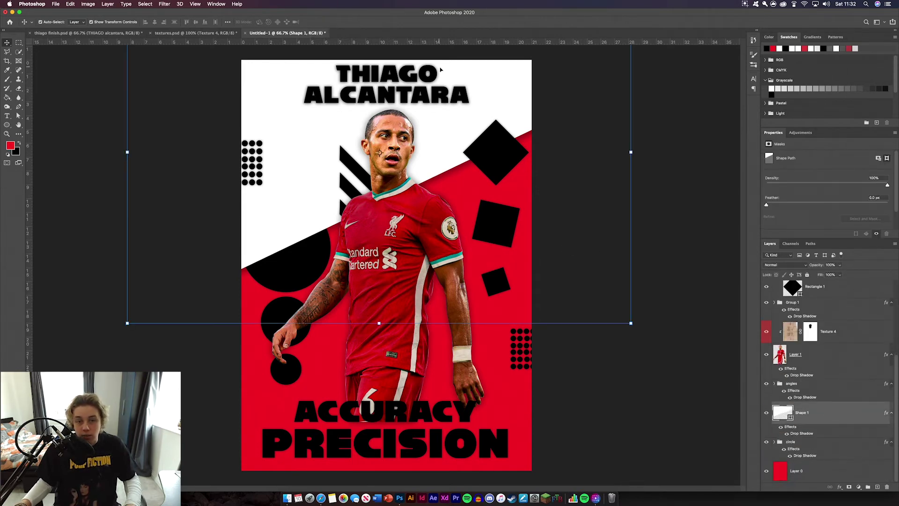
left_click(217, 34)
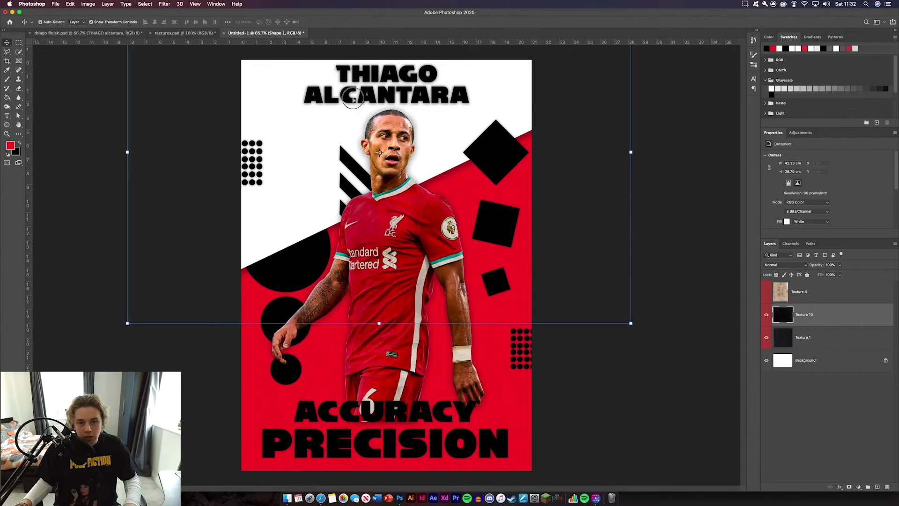
left_click_drag(434, 149, 434, 147)
left_click_drag(353, 88, 227, 57)
left_click_drag(329, 105, 308, 116)
left_click_drag(491, 123, 596, 138)
left_click(355, 22)
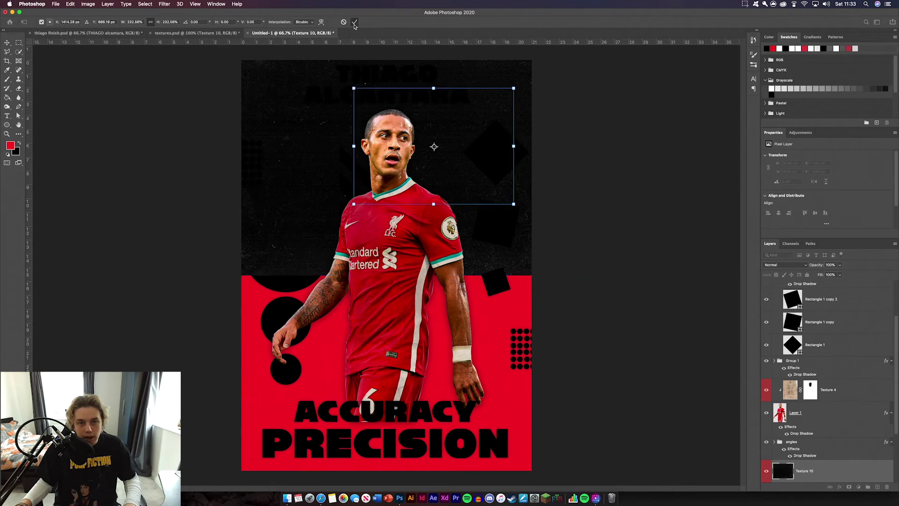
Clip Texture 10 to Shape 1 and change its blend mode so dark scratches mark the white background
scroll(816, 443, "down", 3)
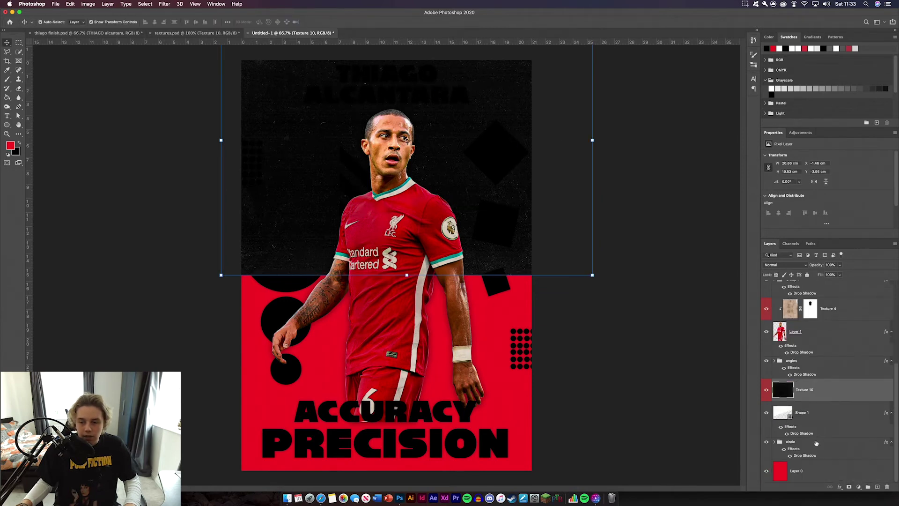
left_click(819, 399, "alt")
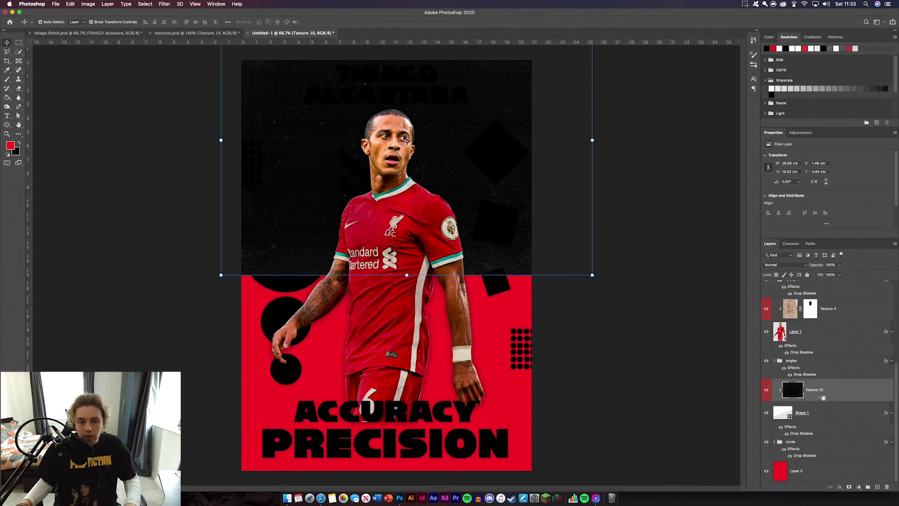
left_click(778, 266)
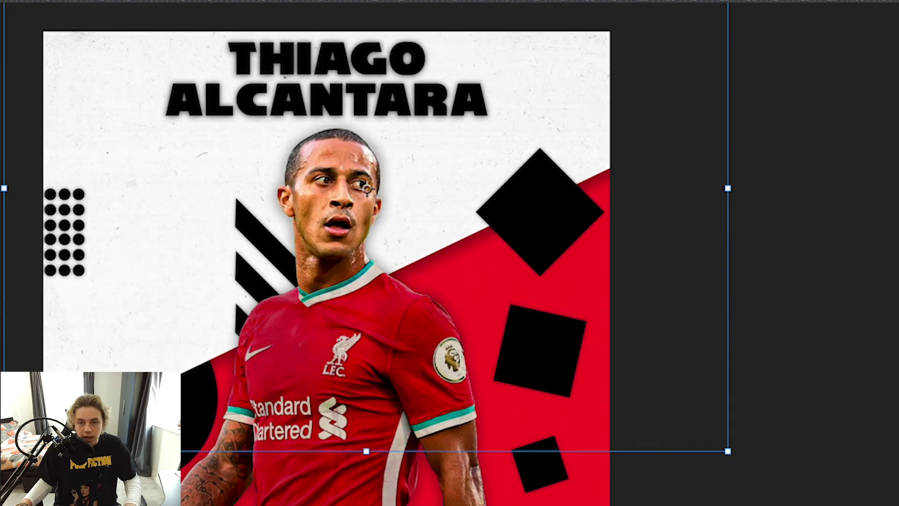
key("Return")
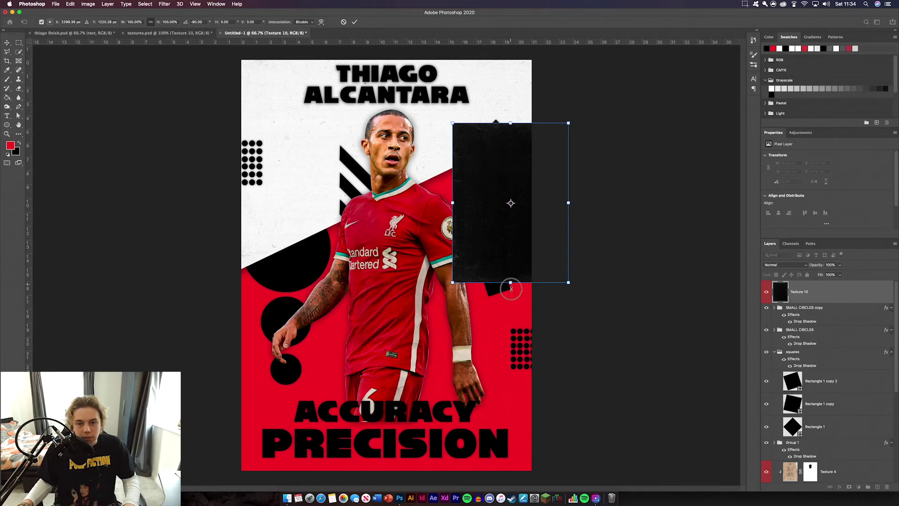
Enlarge the rotated Texture 10 over the three black squares to about 11.33 × 15.57 cm
left_click_drag(510, 284, 510, 339)
left_click_drag(479, 252, 477, 238)
left_click(354, 22)
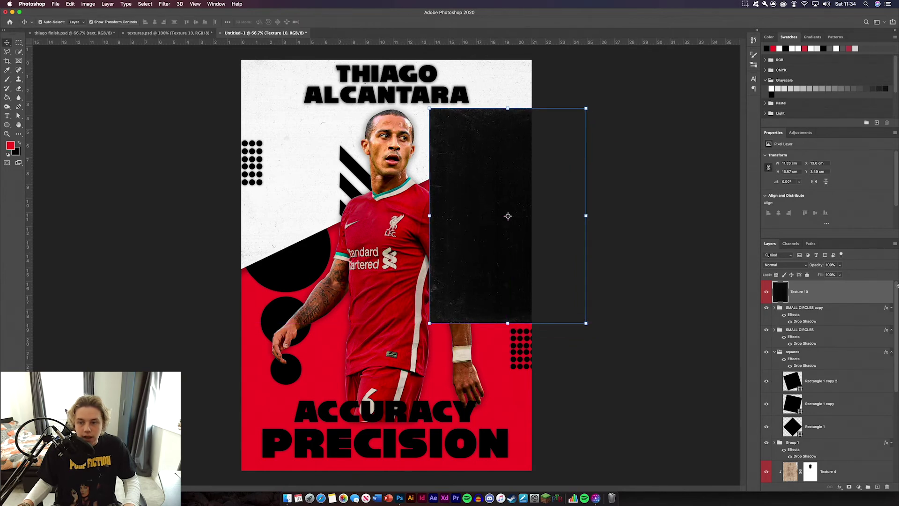
Move Texture 10 directly above the squares group and clip it to that group
left_click_drag(825, 293, 824, 352)
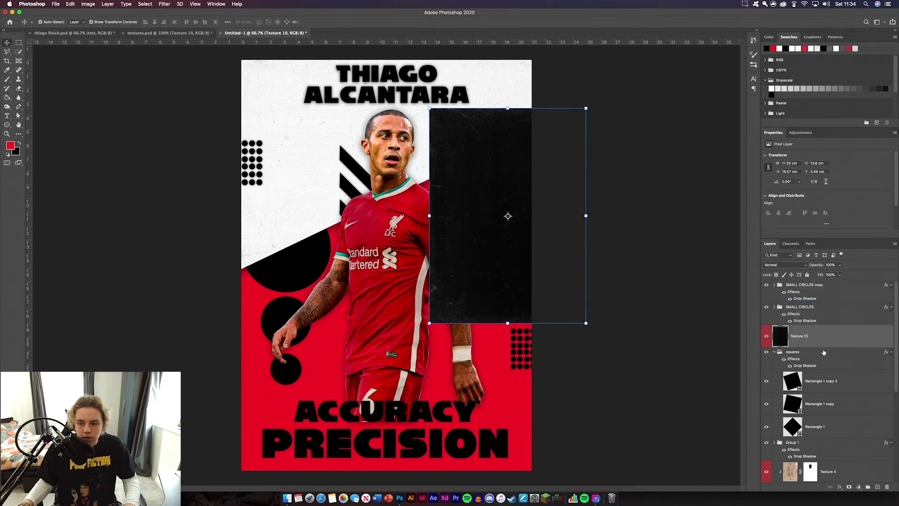
left_click(819, 345, "alt")
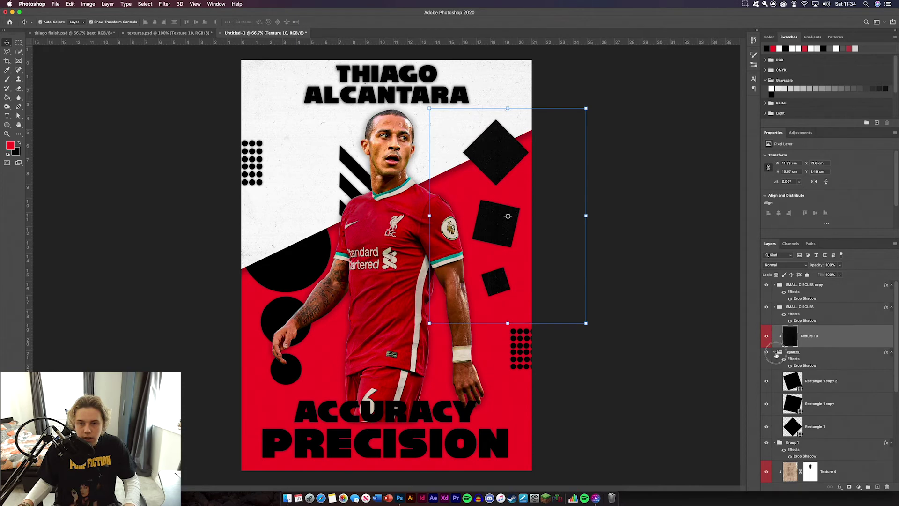
left_click(775, 353)
left_click(664, 307)
Duplicate Texture 10 for the two dot grids, position the copies over them and clip each to its SMALL CIRCLES group
left_click_drag(823, 346, 809, 284)
key("ctrl+t")
left_click_drag(290, 177, 544, 322)
key("Return")
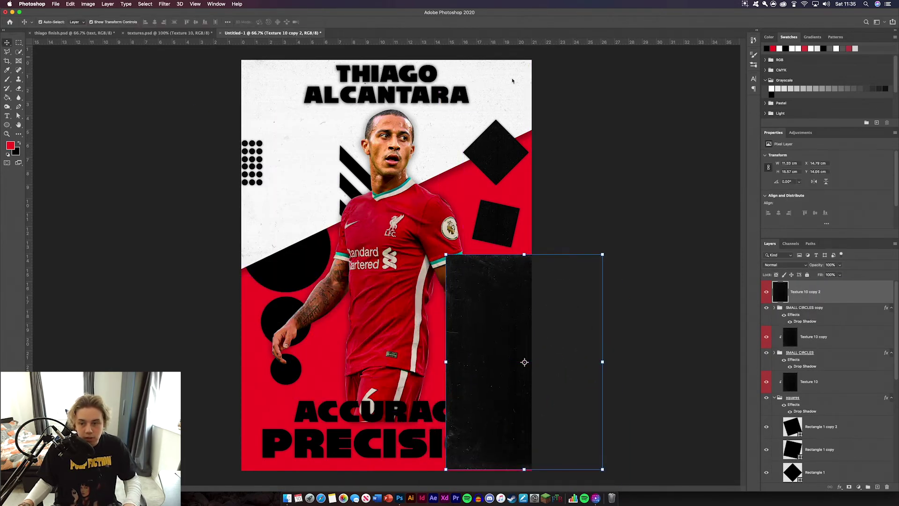
left_click(834, 300, "alt")
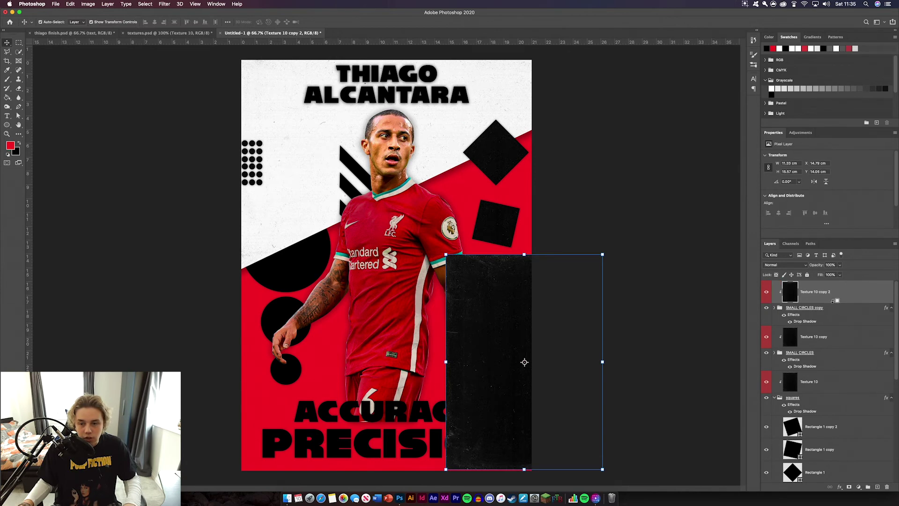
left_click(669, 300)
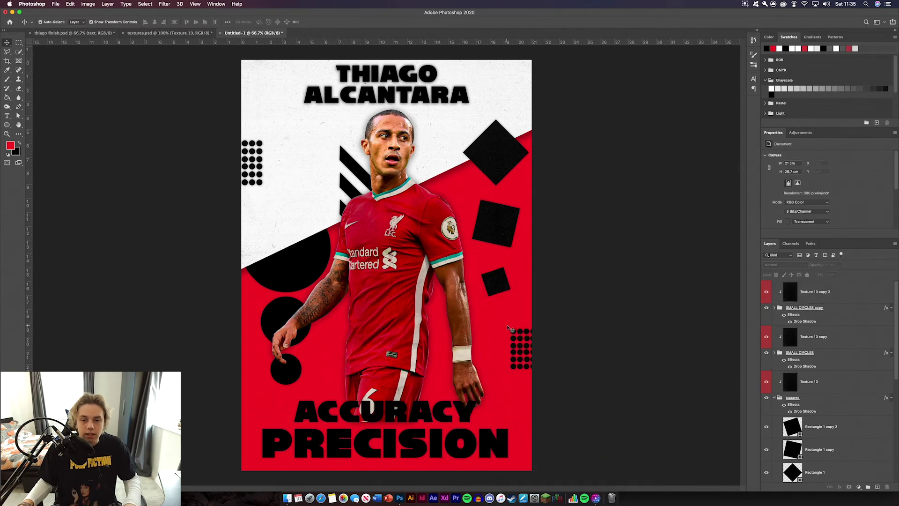
Collapse the squares group in the layer stack
scroll(787, 345, "down", 3)
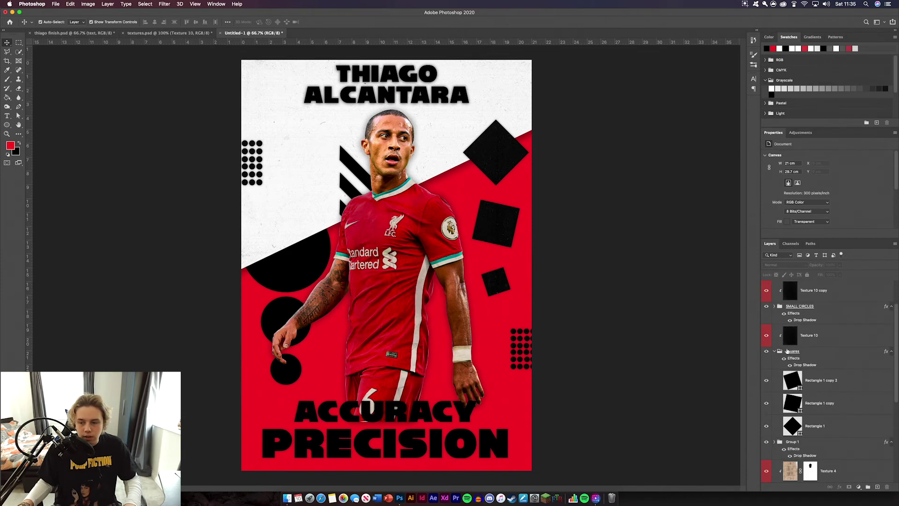
left_click(774, 351)
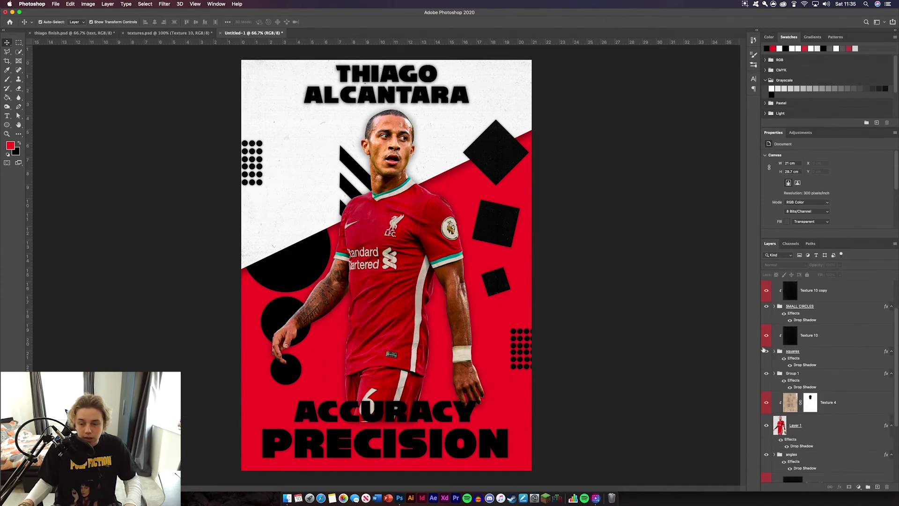
scroll(768, 356, "down", 5)
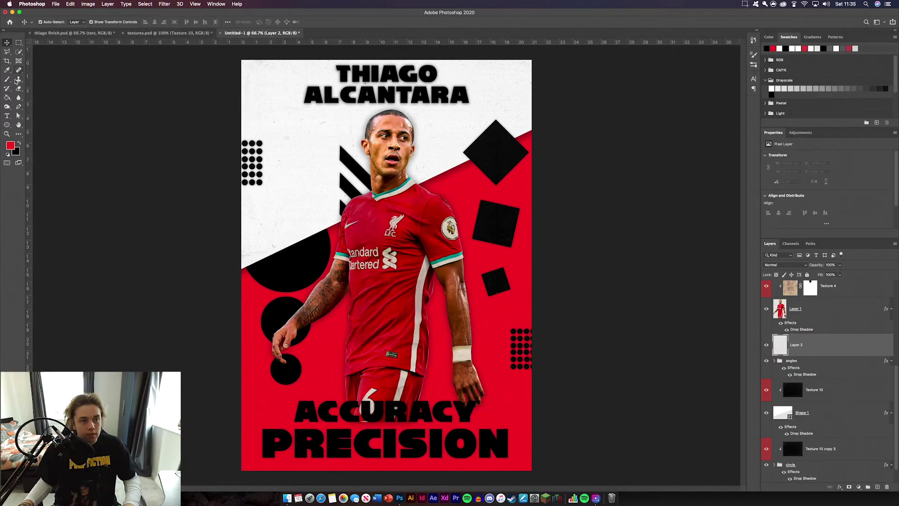
Choose smoke brush 31 from the Free Smoke Photoshop Brushes 3 set and try a red stamp behind the player, undoing it
key("b")
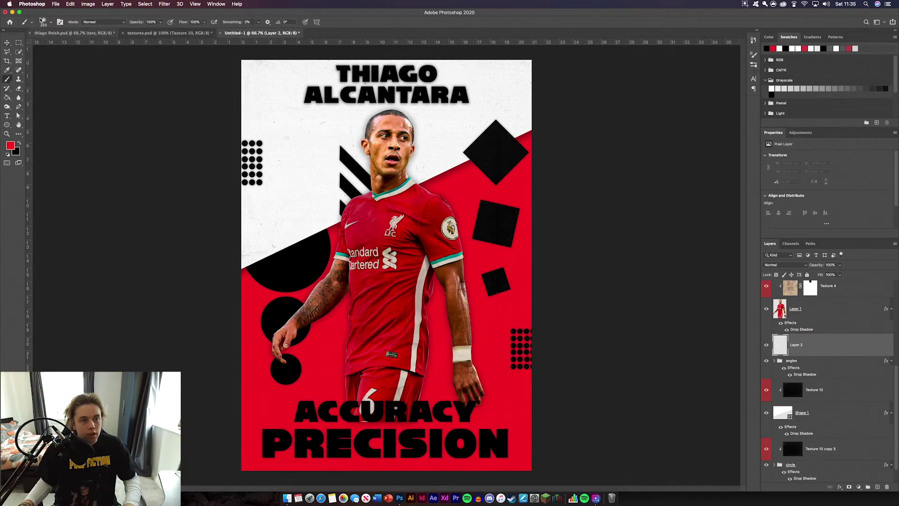
left_click(47, 22)
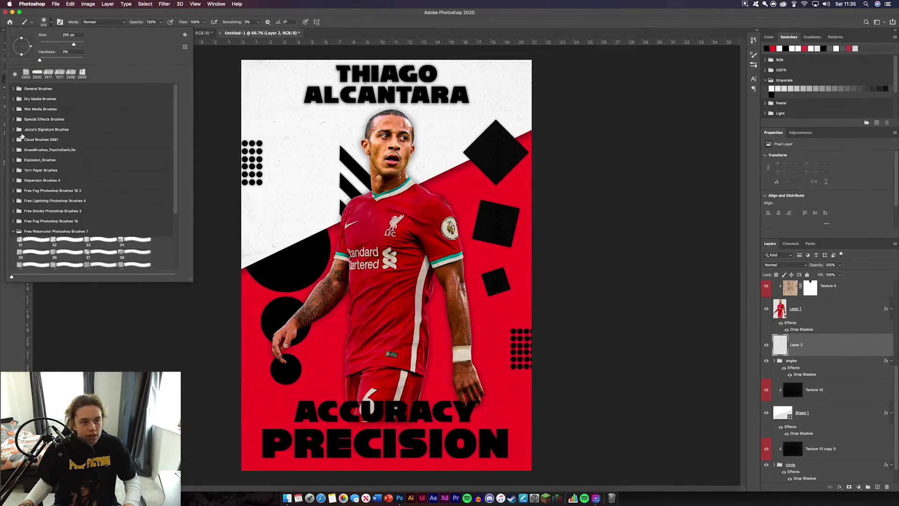
left_click(13, 231)
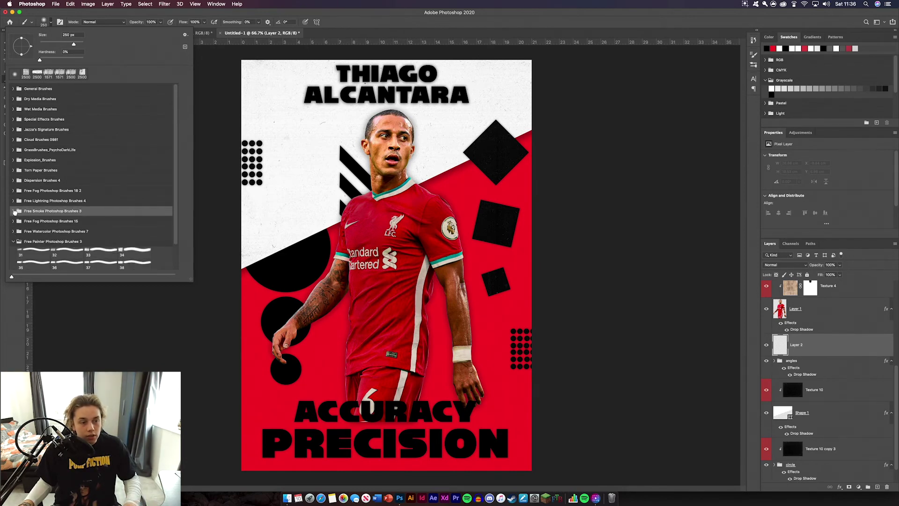
left_click(14, 212)
left_click(34, 223)
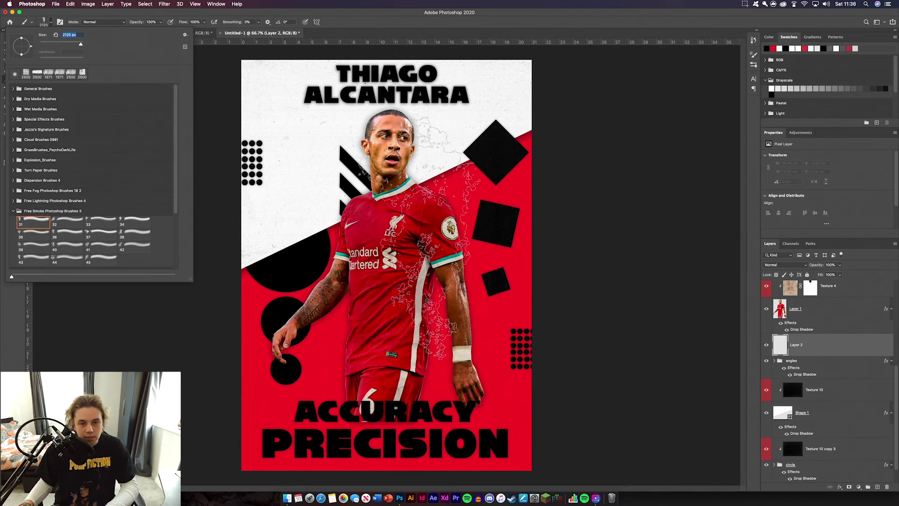
left_click(394, 255)
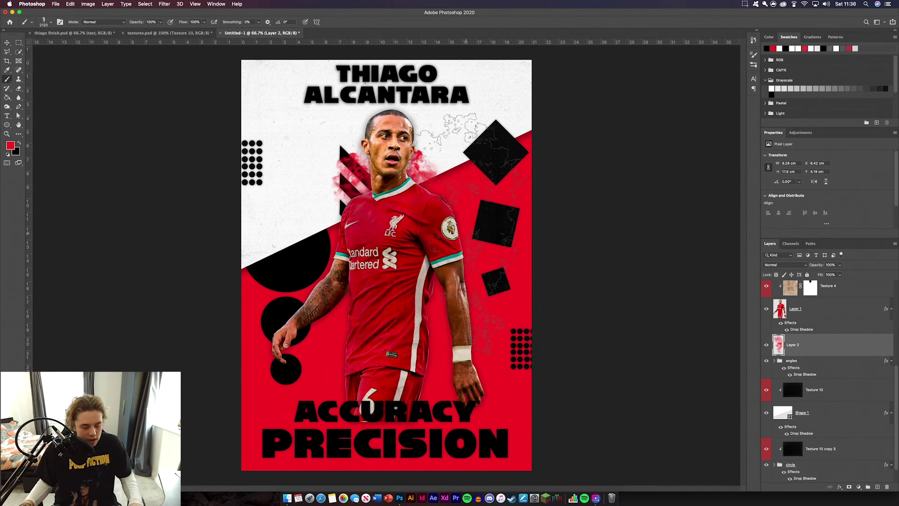
key("super+z")
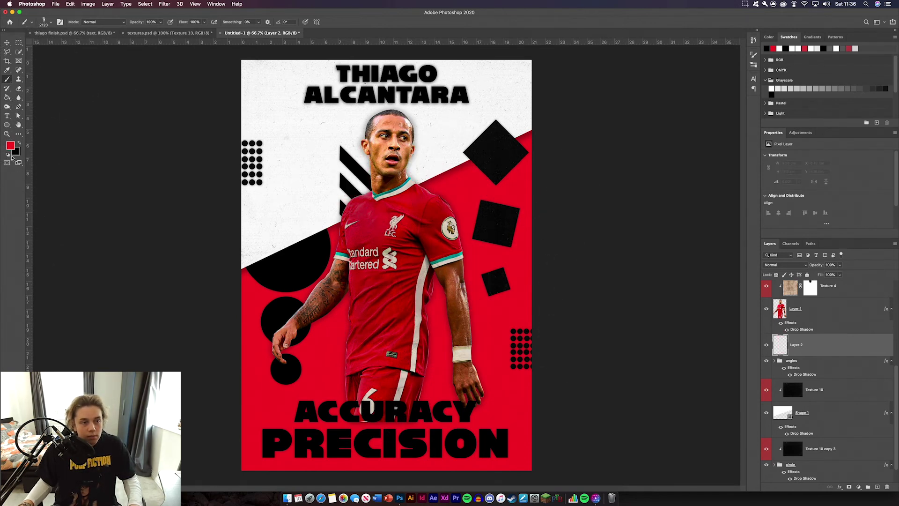
Stamp white smoke behind the player's shoulders and sides on the empty layer with a 1040 px smoke brush
key("d")
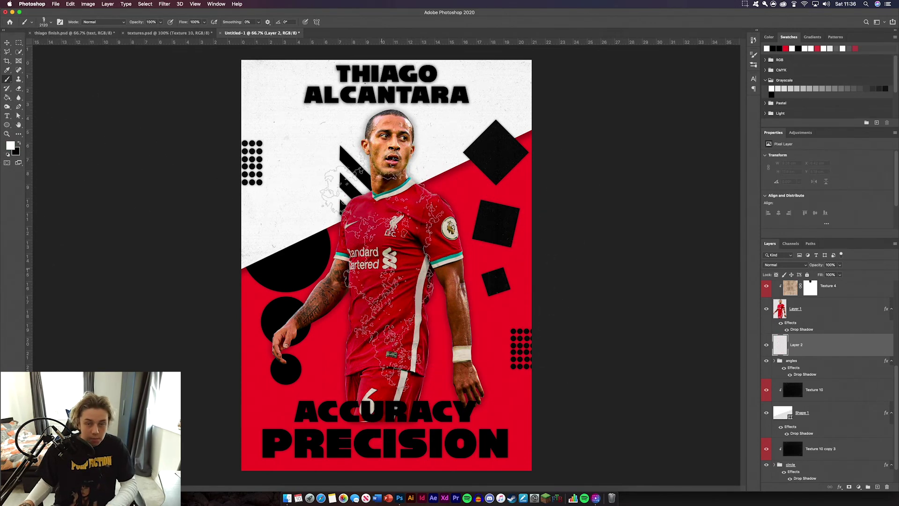
left_click(59, 22)
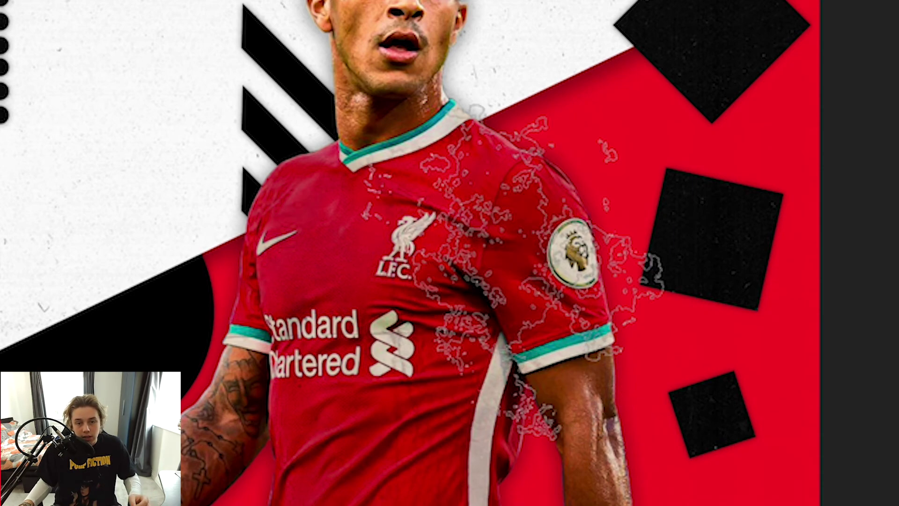
left_click(485, 210)
left_click(367, 232)
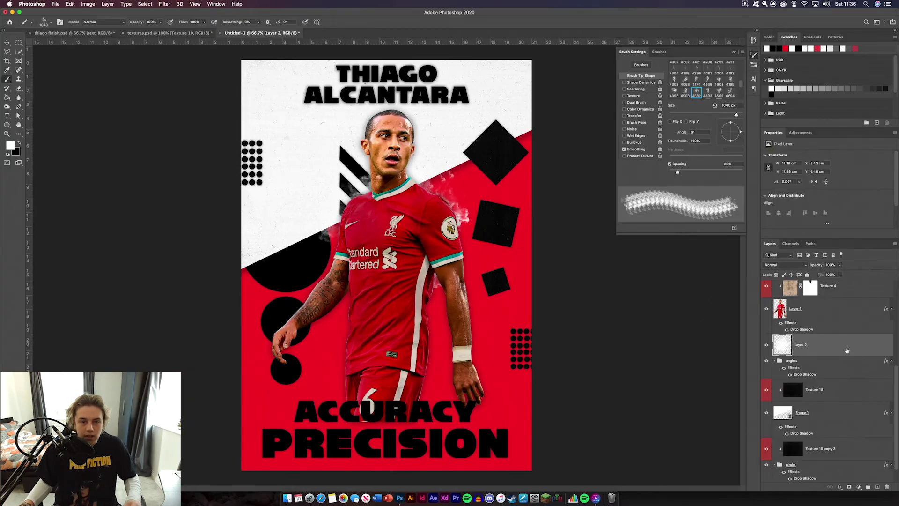
left_click(508, 218)
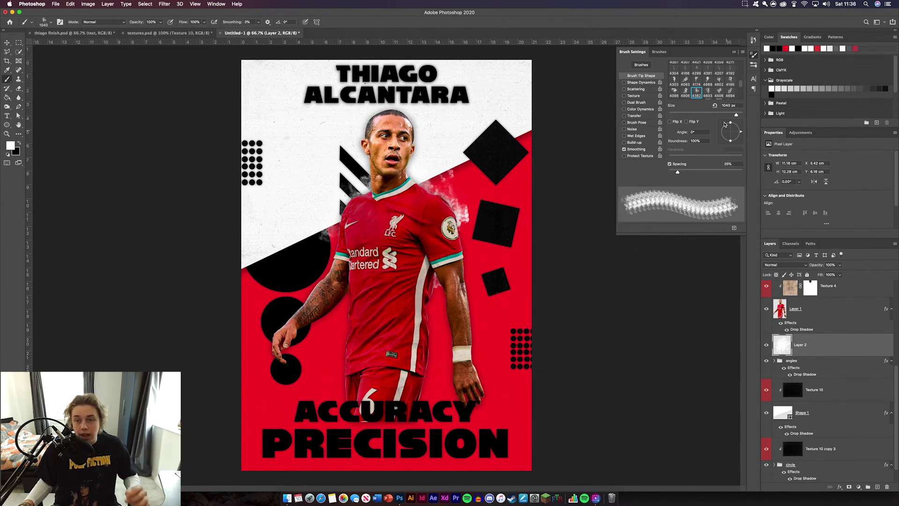
Lower the white smoke layer's opacity to about 71%
left_click(734, 53)
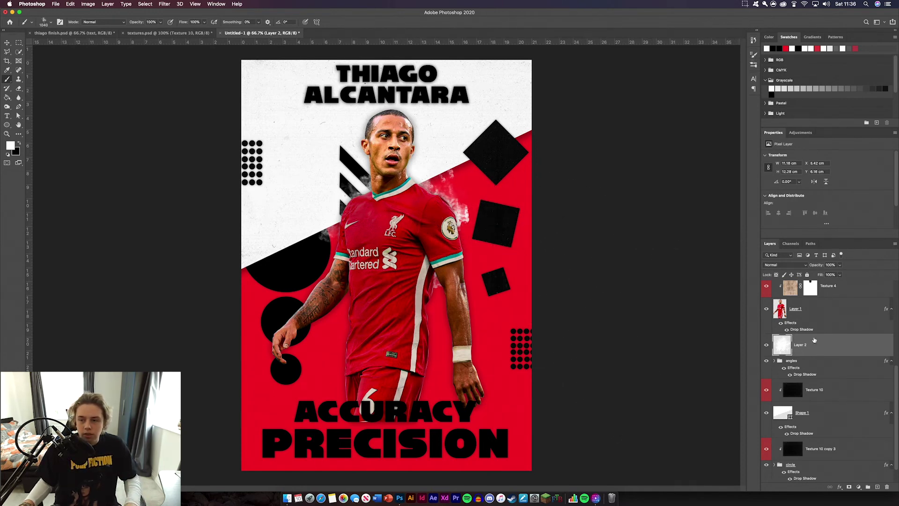
left_click_drag(812, 265, 810, 266)
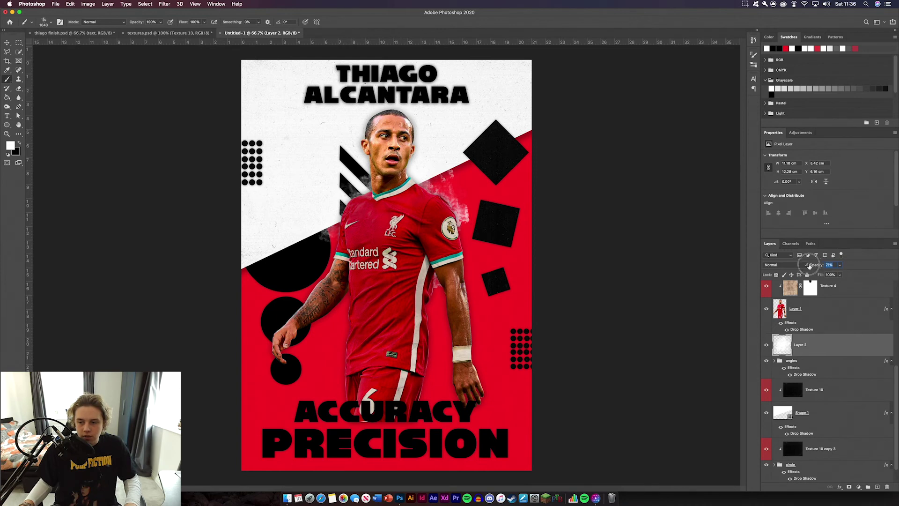
left_click(8, 43)
left_click(591, 327)
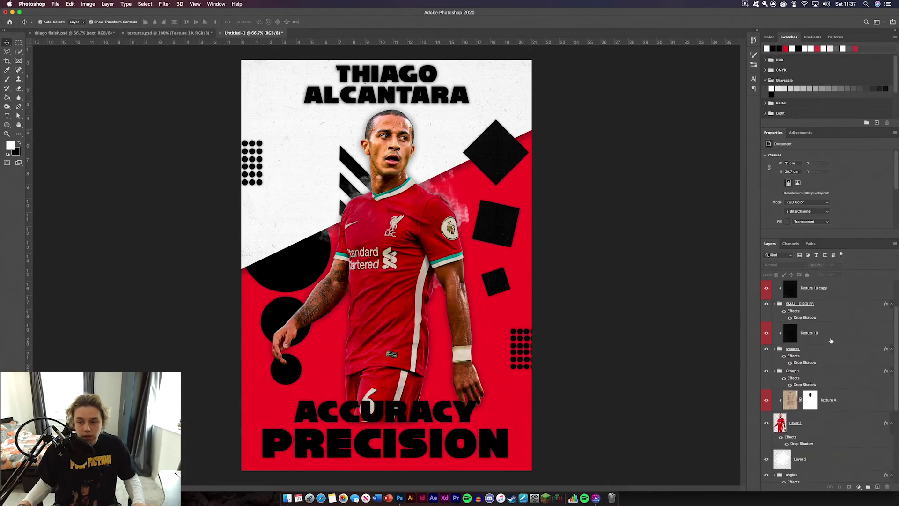
Cover the whole poster with an enlarged top copy of Texture 10, about 22.18 × 30.45 cm, using the Subtract blend mode
key("super+j")
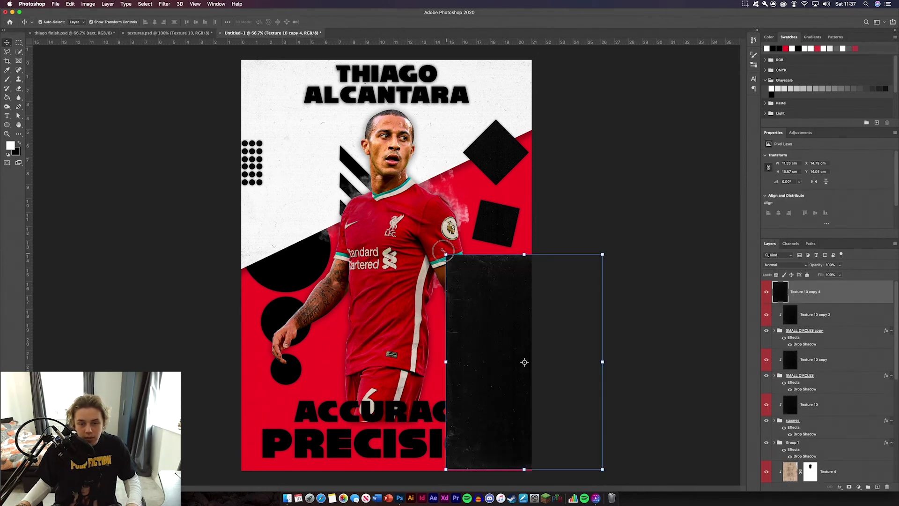
left_click_drag(446, 254, 251, 76)
mouse_move(402, 157)
left_mouse_down()
mouse_move(383, 154)
mouse_move(348, 172)
left_mouse_up()
key("Return")
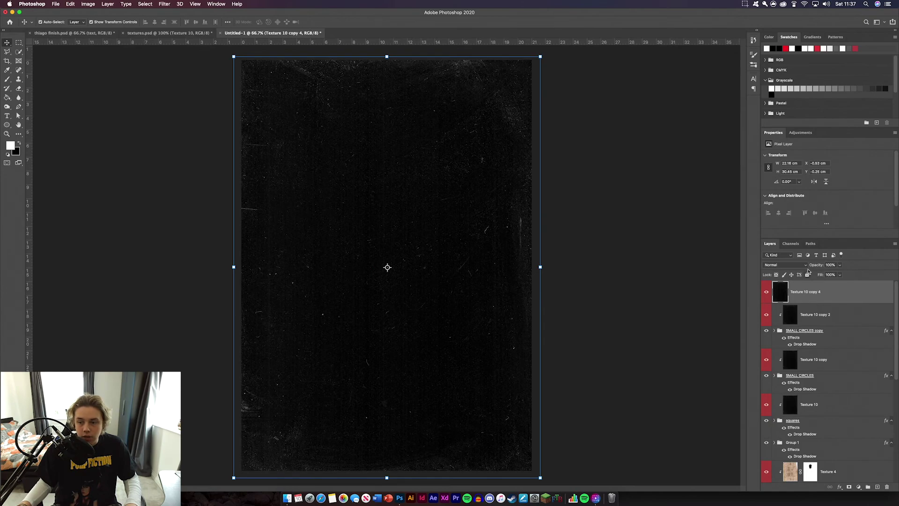
left_click(784, 265)
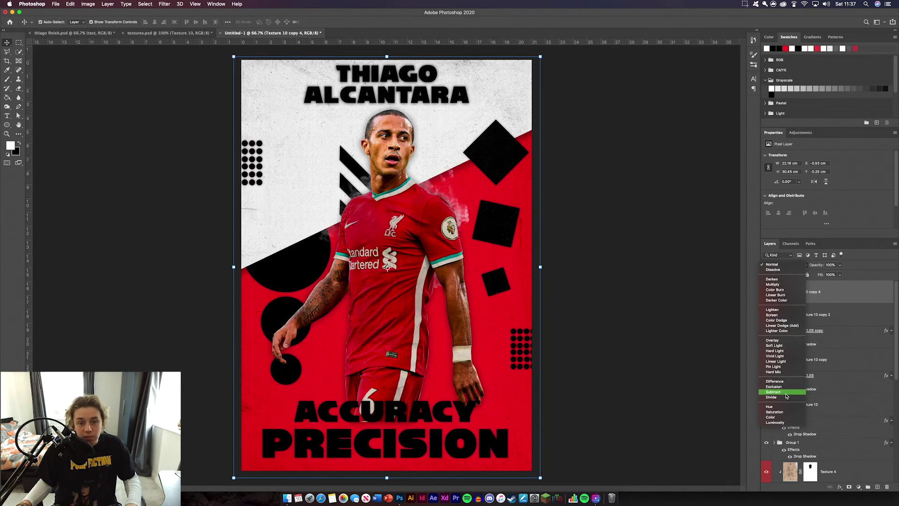
left_click(786, 396)
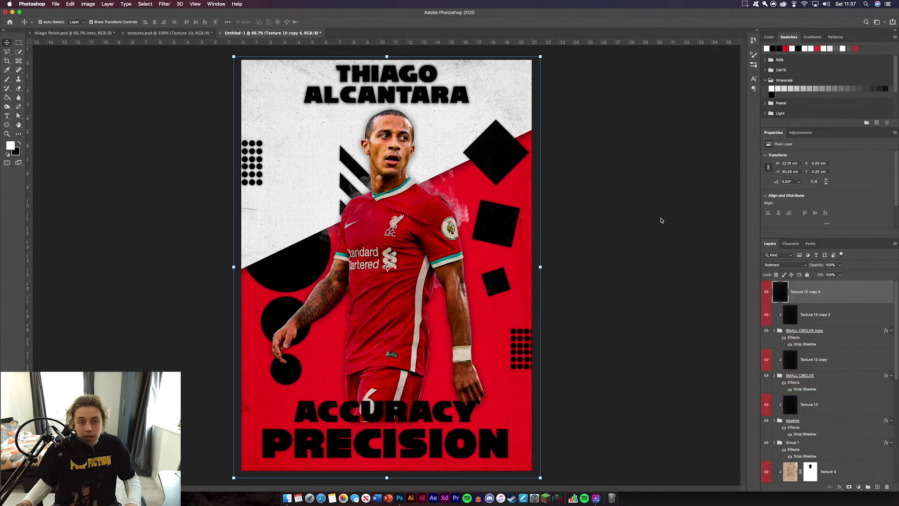
Hide Texture 10 in the textures document, then bring Texture 1 into the poster and scale it up over the artwork
left_click(169, 34)
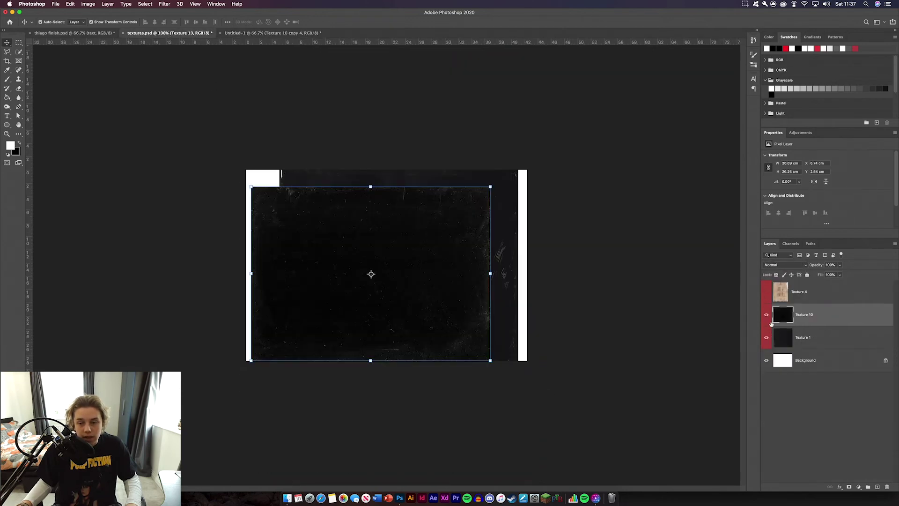
left_click(766, 315)
left_click_drag(407, 276, 272, 61)
left_click_drag(395, 236, 395, 236)
left_click_drag(309, 152, 452, 184)
left_click_drag(316, 156, 234, 77)
left_click_drag(301, 113, 312, 112)
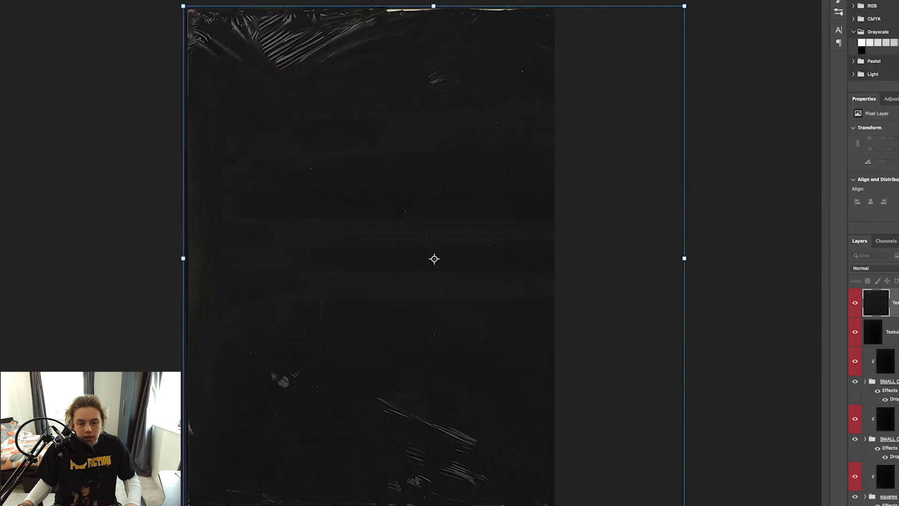
Enlarge Texture 1 to about 30.18 × 30.39 cm, rotate it 180° over the poster and change its blend mode
left_click_drag(684, 505, 716, 505)
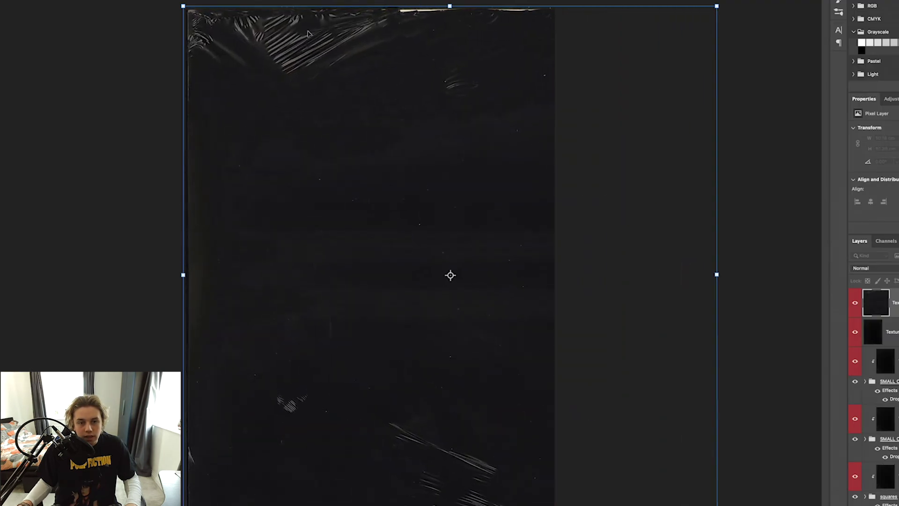
mouse_move(177, 2)
left_mouse_down()
mouse_move(341, 445)
mouse_move(580, 453)
mouse_move(586, 422)
left_mouse_up()
left_click_drag(452, 414, 317, 416)
left_click(354, 21)
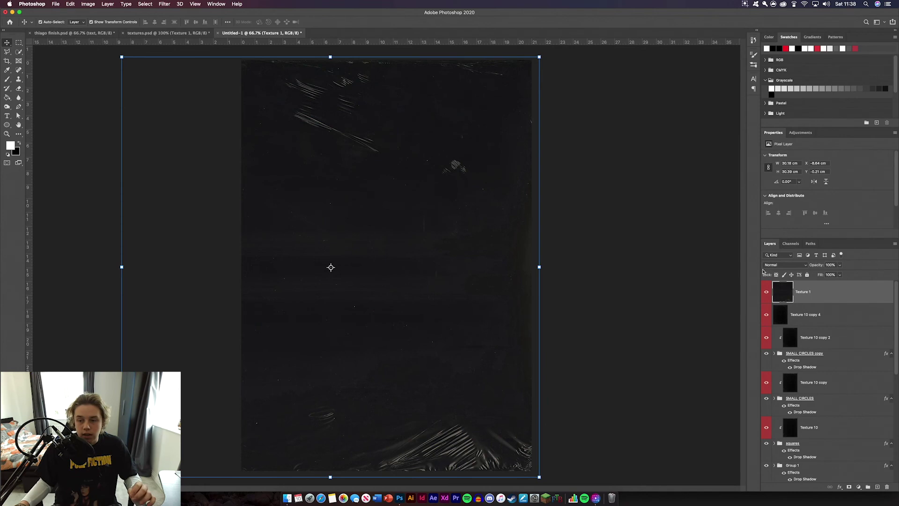
left_click(773, 265)
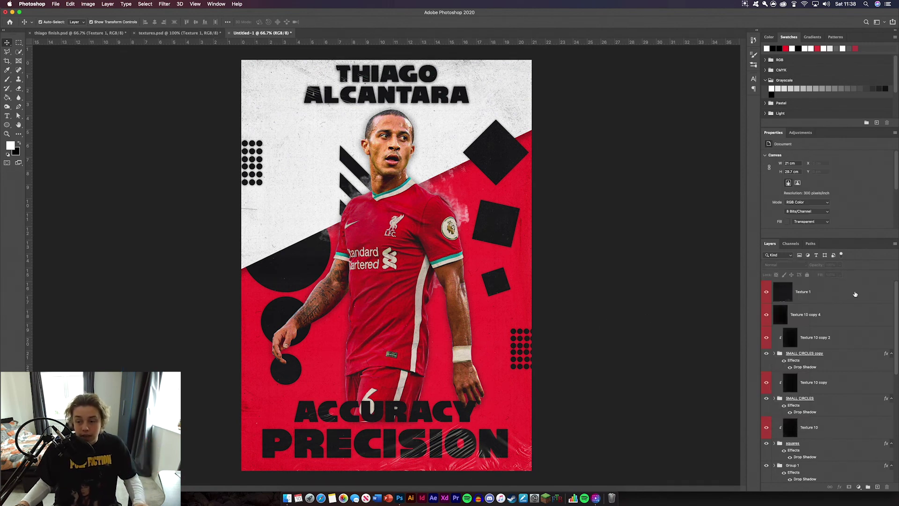
Group all layers from Texture 1 down to the red background Layer 0
left_click(855, 295)
left_click(699, 317)
scroll(860, 341, "down", 4)
scroll(860, 341, "down", 5)
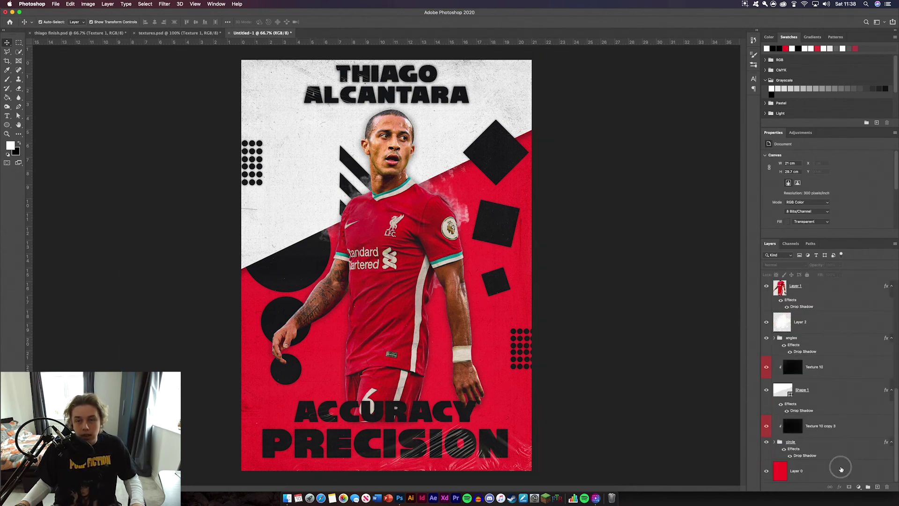
left_click(841, 469)
scroll(854, 399, "up", 8)
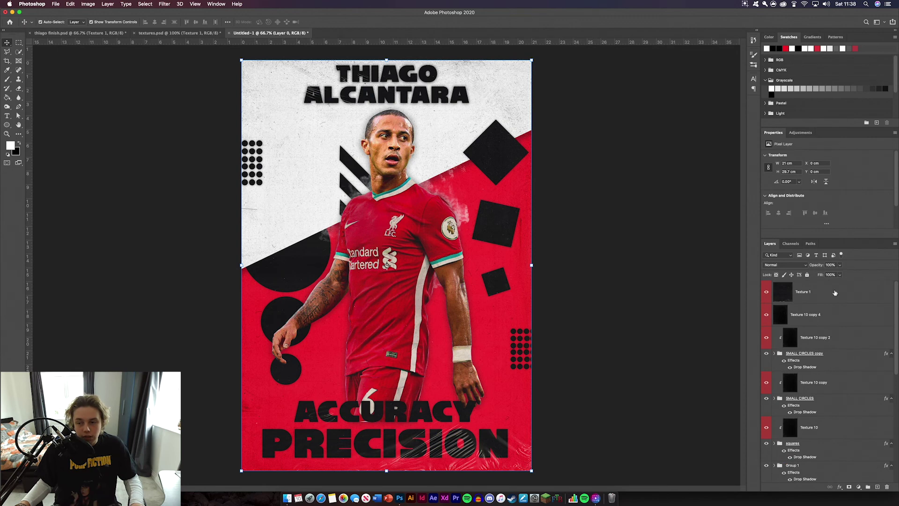
left_click(836, 292, "shift")
left_click(868, 487)
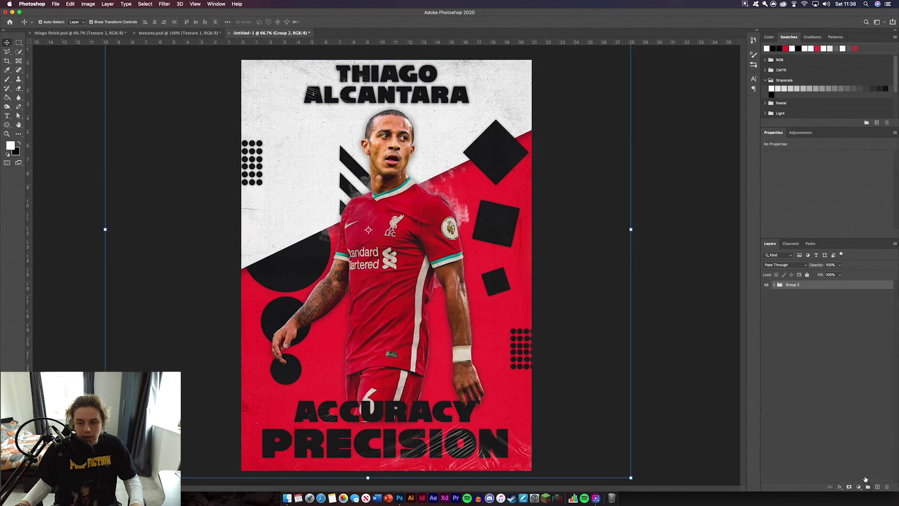
Duplicate the group holding the whole poster and merge the copy into a single layer
key("super+j")
key("super+e")
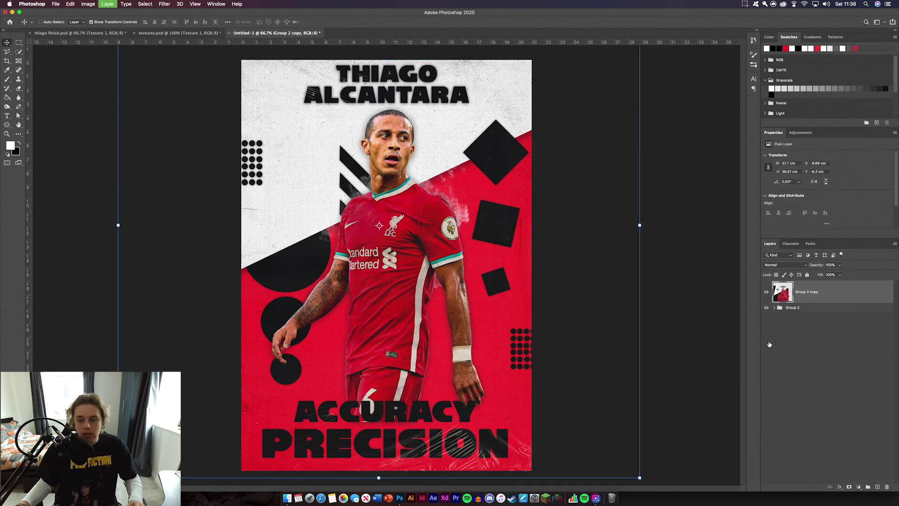
left_click(674, 309)
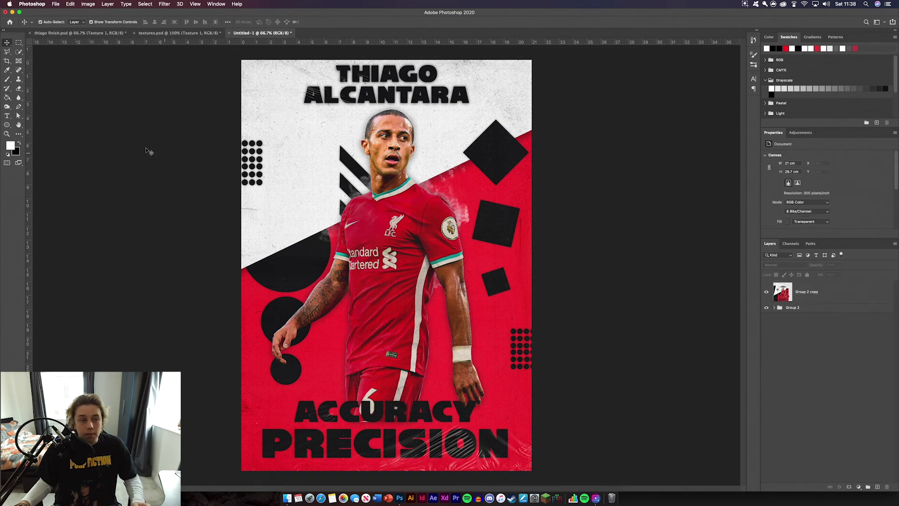
Select the whole canvas and cut that area of the merged poster layer to a new layer
left_click(18, 43)
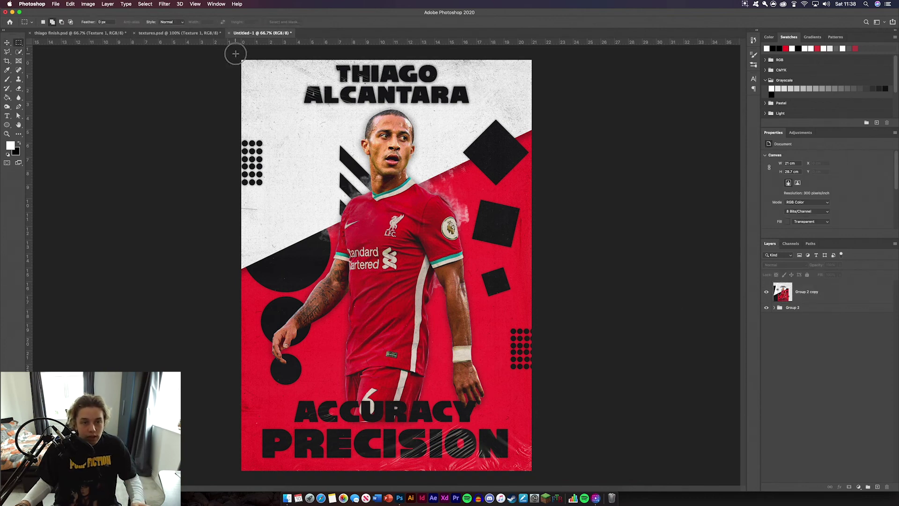
key("super+a")
right_click(416, 281)
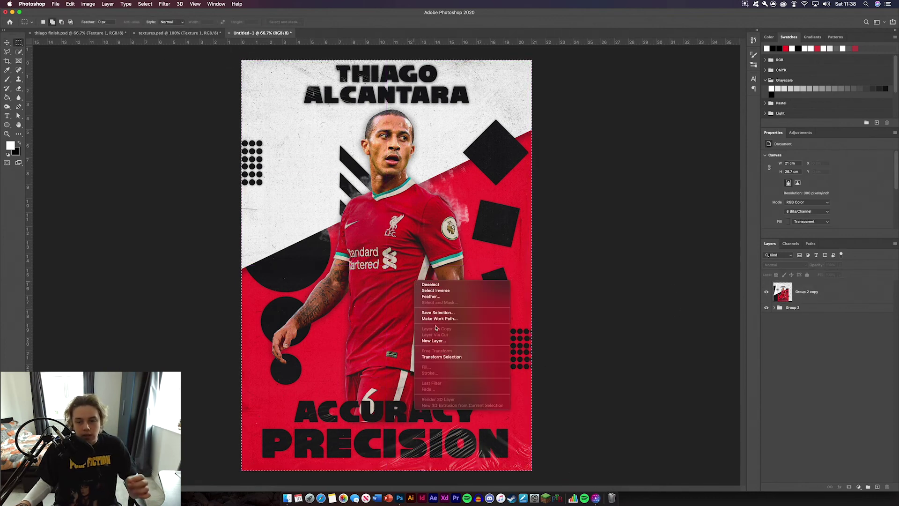
left_click(832, 298)
left_click(838, 293)
right_click(423, 256)
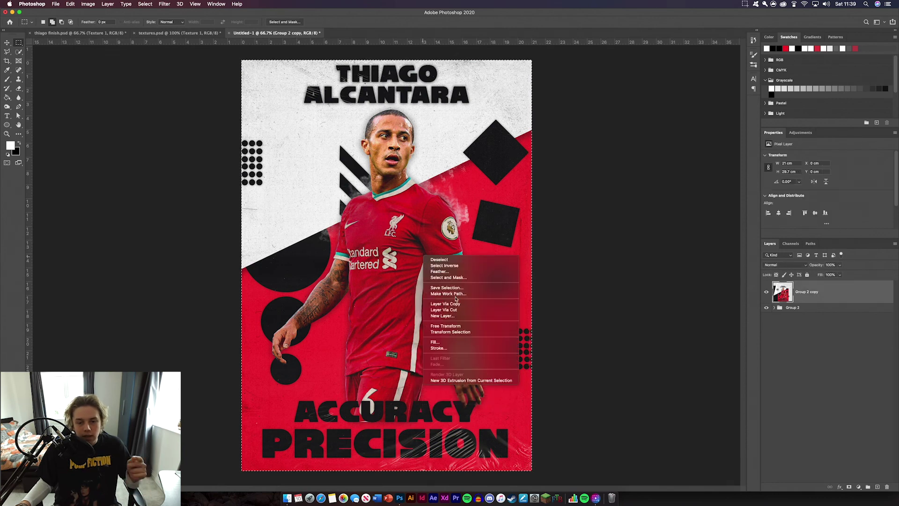
left_click(455, 310)
Delete the leftover Group 2 copy layer
left_click(7, 43)
left_click(845, 315)
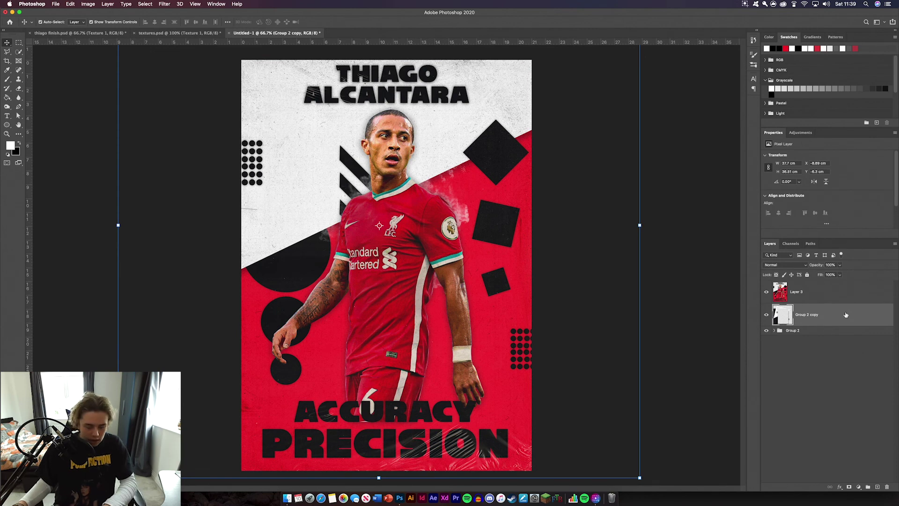
key("Delete")
Start the Camera Raw Filter on the flattened layer and set temperature +30, exposure -0.60, contrast +59, shadows -48 and blacks -17
left_click(821, 292)
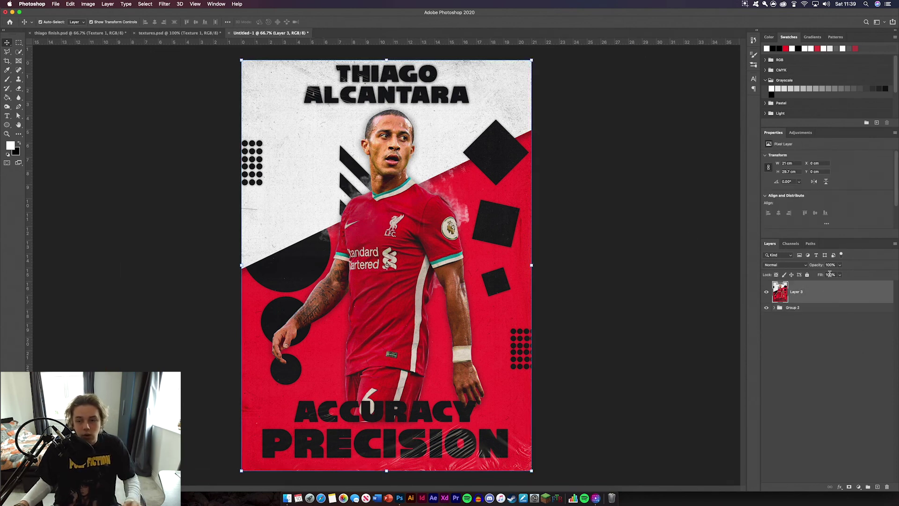
left_click(163, 4)
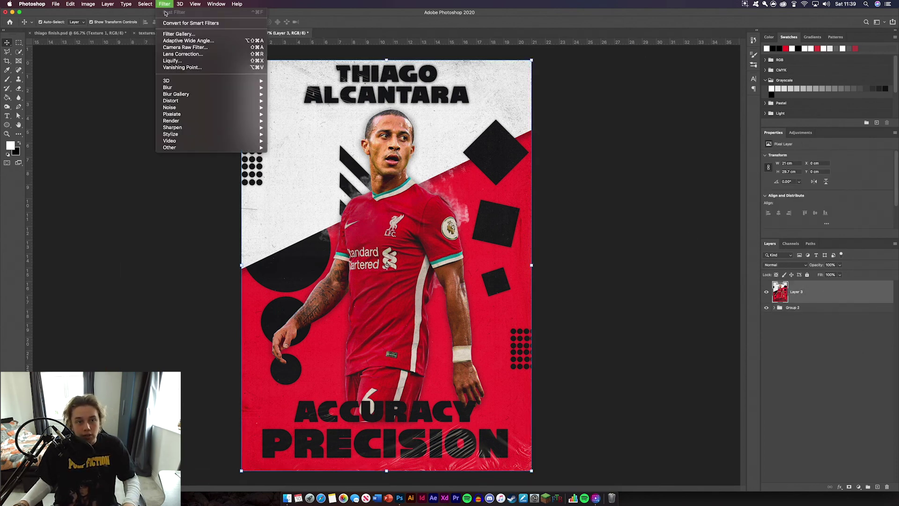
left_click(179, 47)
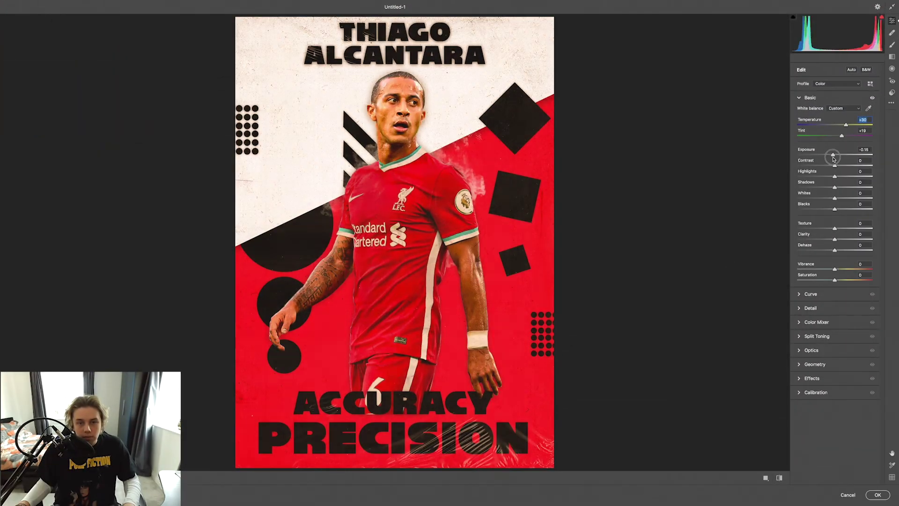
mouse_move(844, 167)
left_mouse_down()
mouse_move(858, 166)
mouse_move(839, 177)
left_mouse_up()
left_click_drag(835, 187, 817, 187)
mouse_move(835, 199)
left_mouse_down()
mouse_move(844, 198)
mouse_move(828, 208)
left_mouse_up()
Set texture to +100, clarity to +53, vibrance to +15 and saturation to +27
left_click_drag(834, 229, 855, 240)
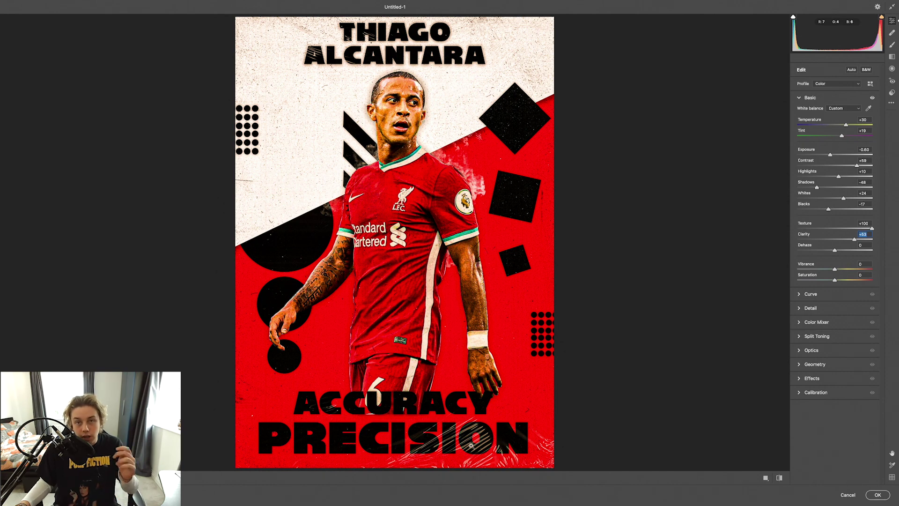
left_click_drag(849, 271, 849, 269)
left_click_drag(834, 279, 847, 280)
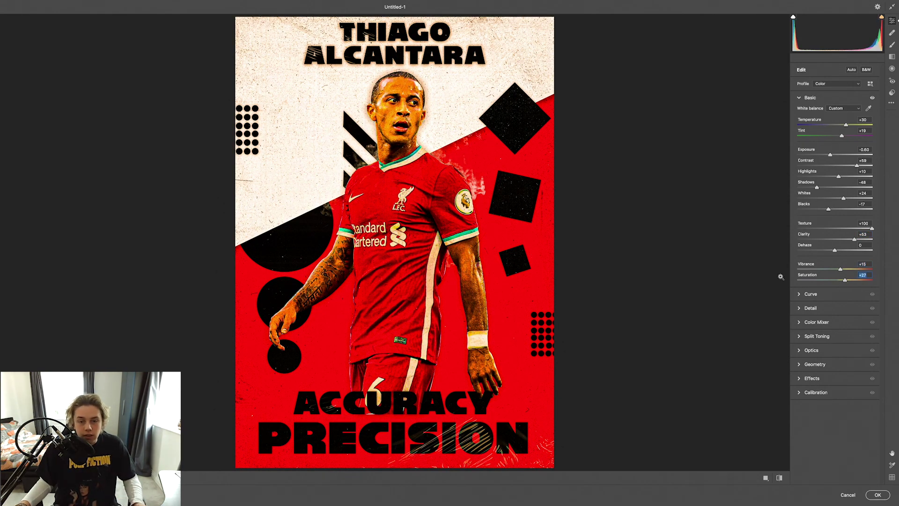
Shape the tone curve into a gentle S by lowering the shadows and raising the highlights
left_click(799, 294)
left_click_drag(816, 191, 815, 200)
mouse_move(855, 151)
left_mouse_down()
mouse_move(863, 136)
mouse_move(867, 148)
left_mouse_up()
left_click_drag(815, 200, 814, 196)
mouse_move(867, 148)
left_mouse_down()
mouse_move(835, 117)
mouse_move(858, 144)
left_mouse_up()
Set sharpening to 150 and noise reduction to about 38, and add a little grain effect
left_click(799, 247)
left_click_drag(798, 143, 872, 143)
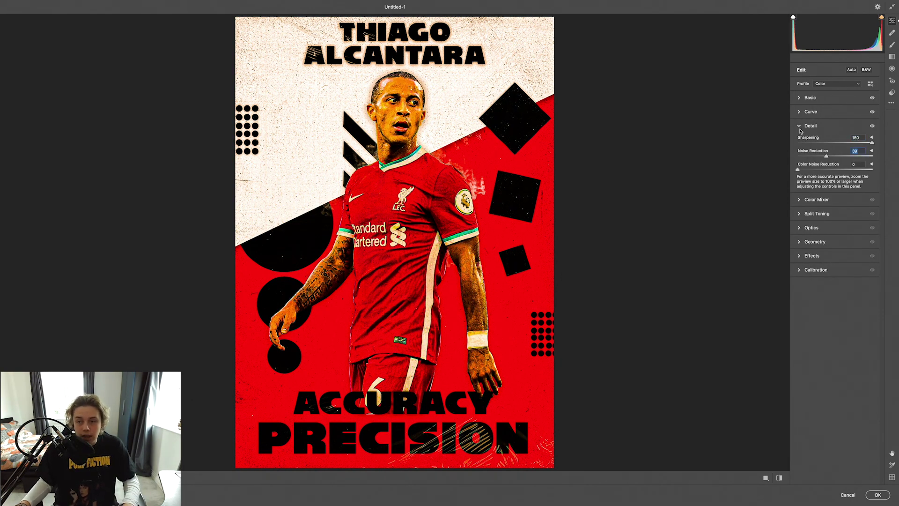
left_click(812, 256)
left_click_drag(798, 213, 809, 213)
mouse_move(830, 254)
left_mouse_down()
mouse_move(843, 253)
mouse_move(831, 253)
left_mouse_up()
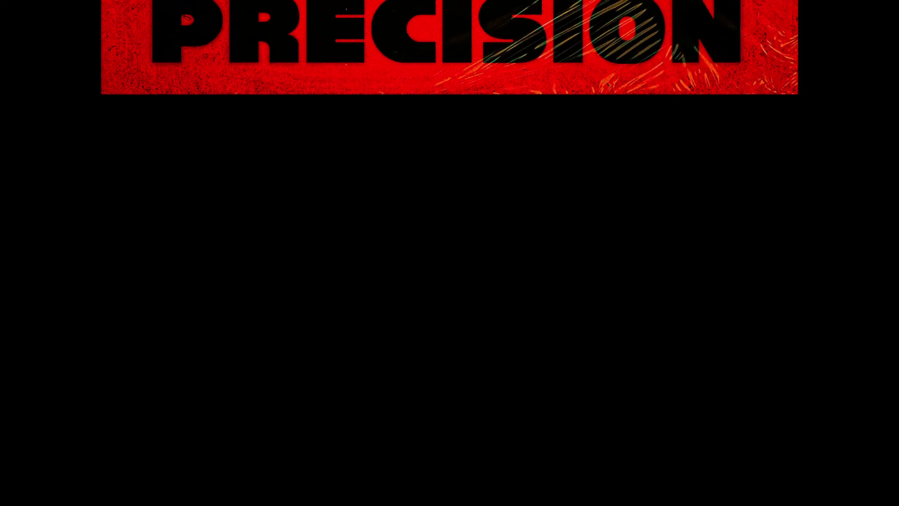